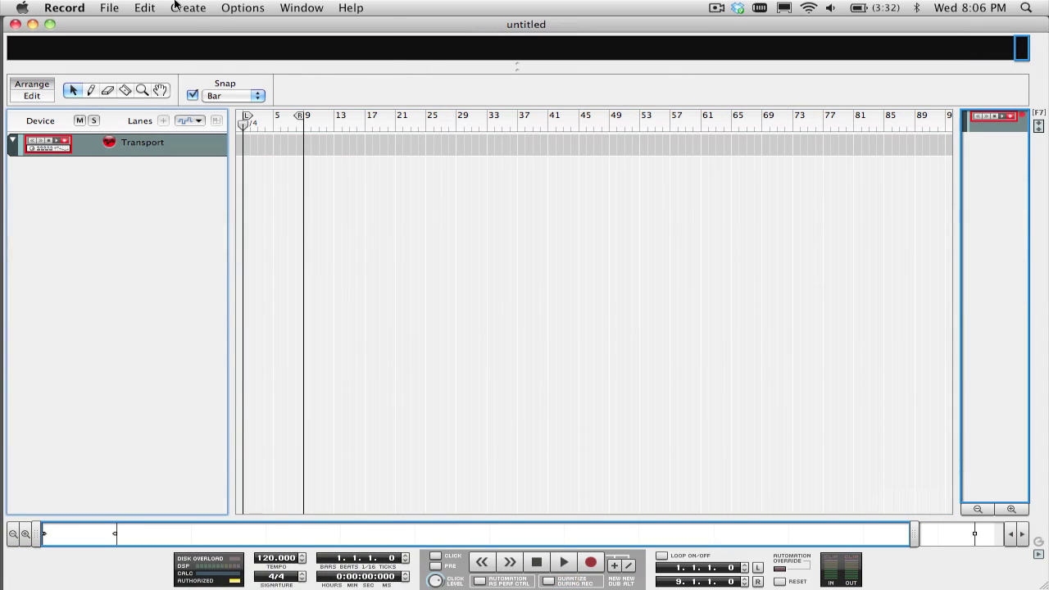
Create an instrument from Reason Drum Kits' Multi Out/All Mics/Rock patch 'Hot All Mics (586 34)'
{"action": "left_click", "coordinate": [184, 7]}
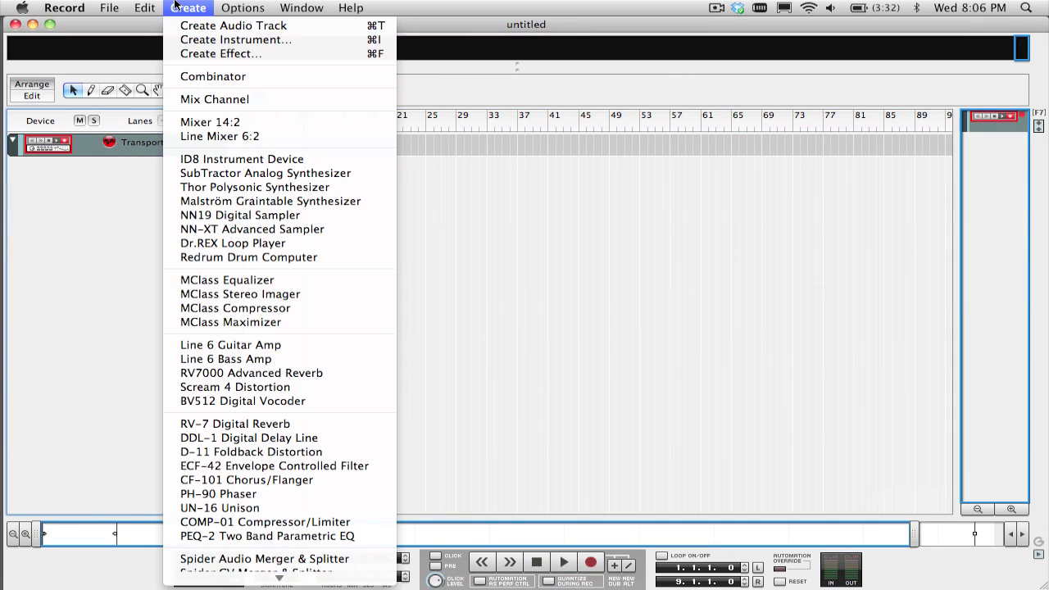
{"action": "left_click", "coordinate": [201, 41]}
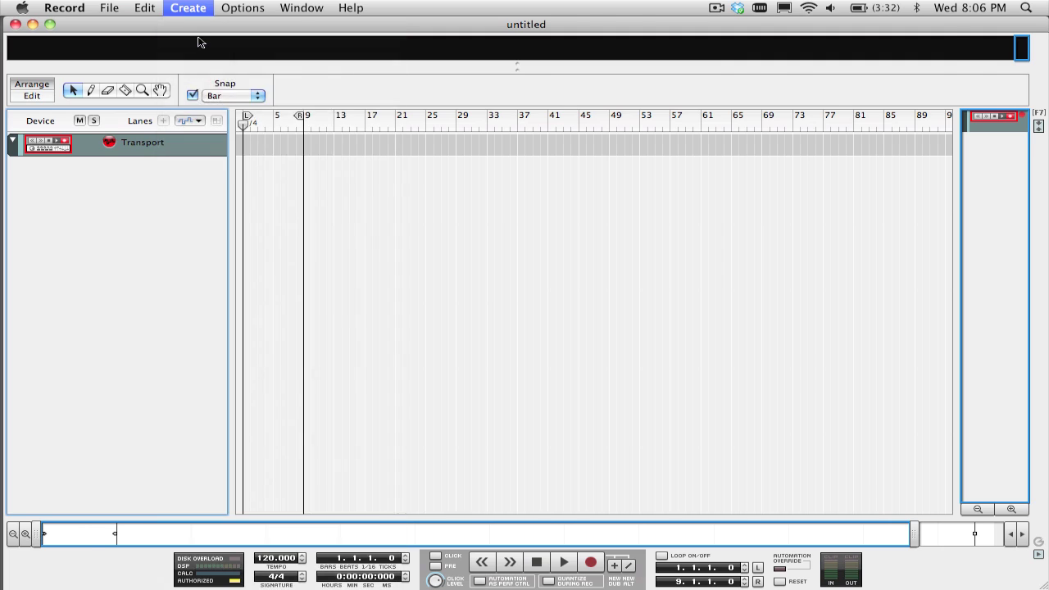
{"action": "left_click", "coordinate": [361, 235]}
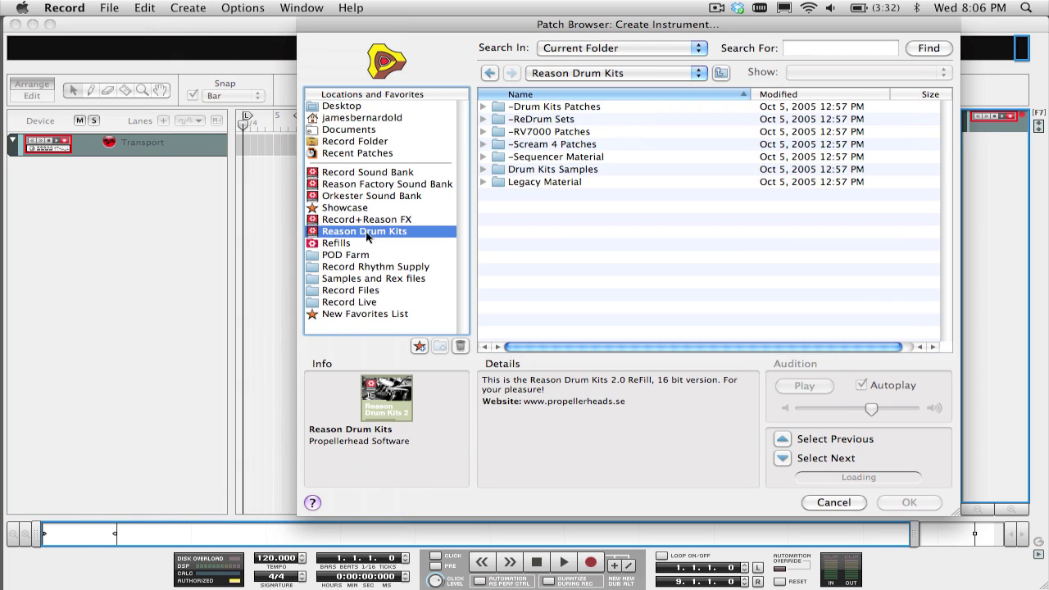
{"action": "double_click", "coordinate": [543, 110]}
{"action": "double_click", "coordinate": [541, 121]}
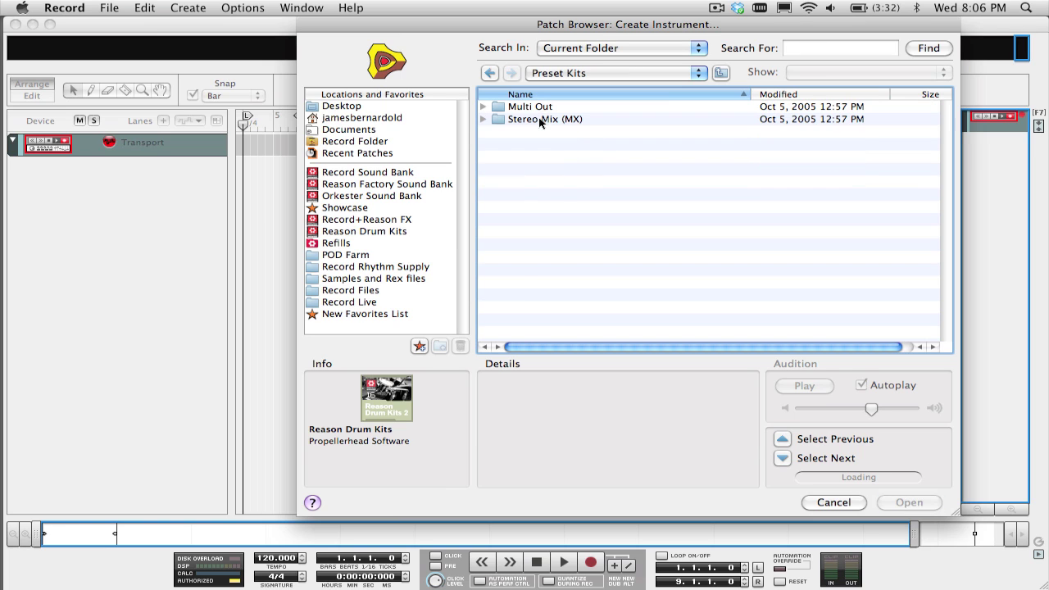
{"action": "double_click", "coordinate": [532, 107]}
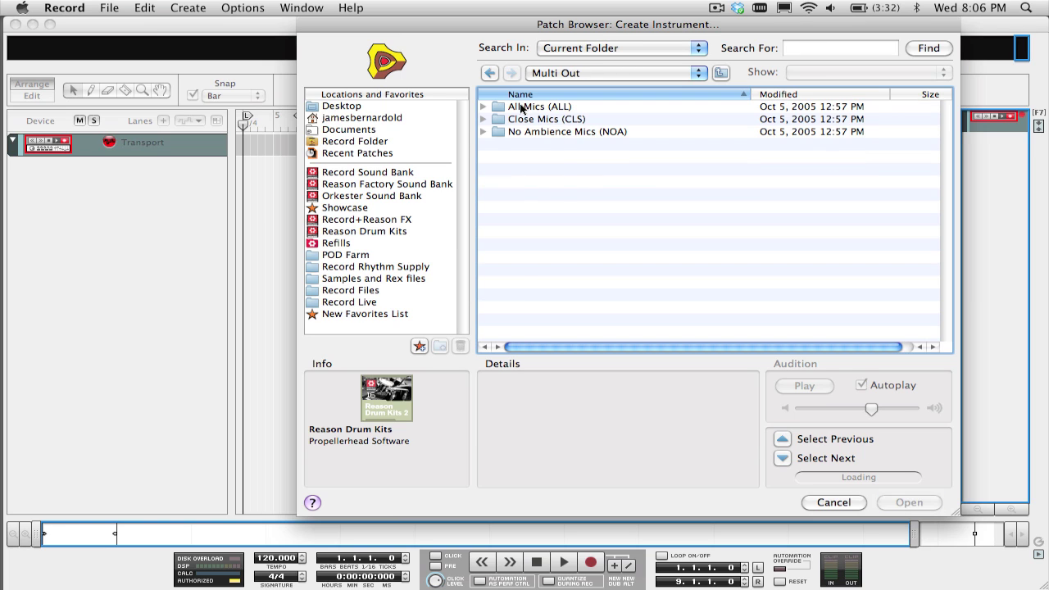
{"action": "double_click", "coordinate": [521, 107]}
{"action": "double_click", "coordinate": [520, 132]}
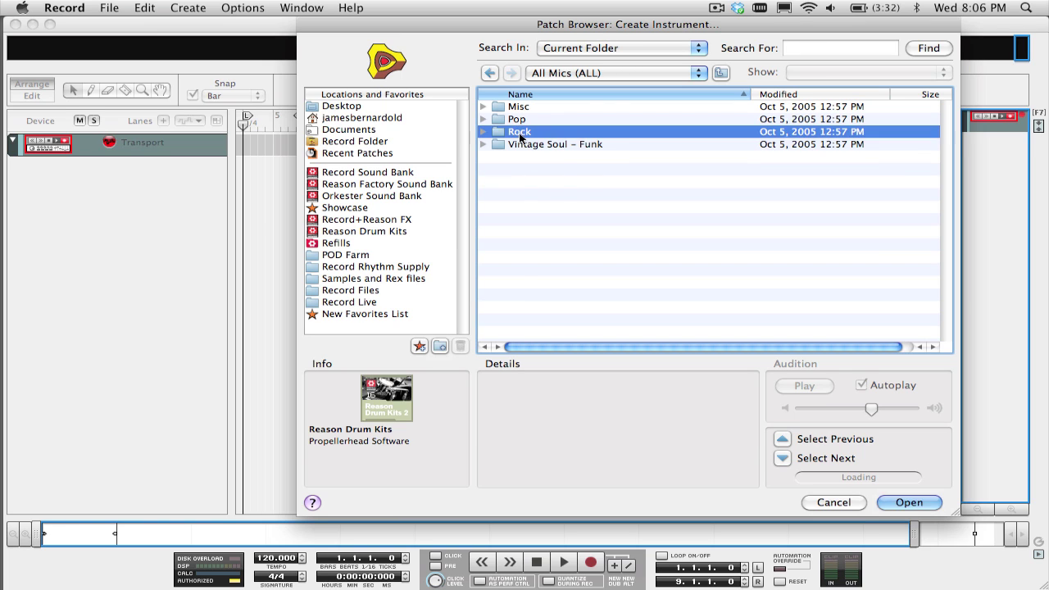
{"action": "left_click", "coordinate": [539, 109]}
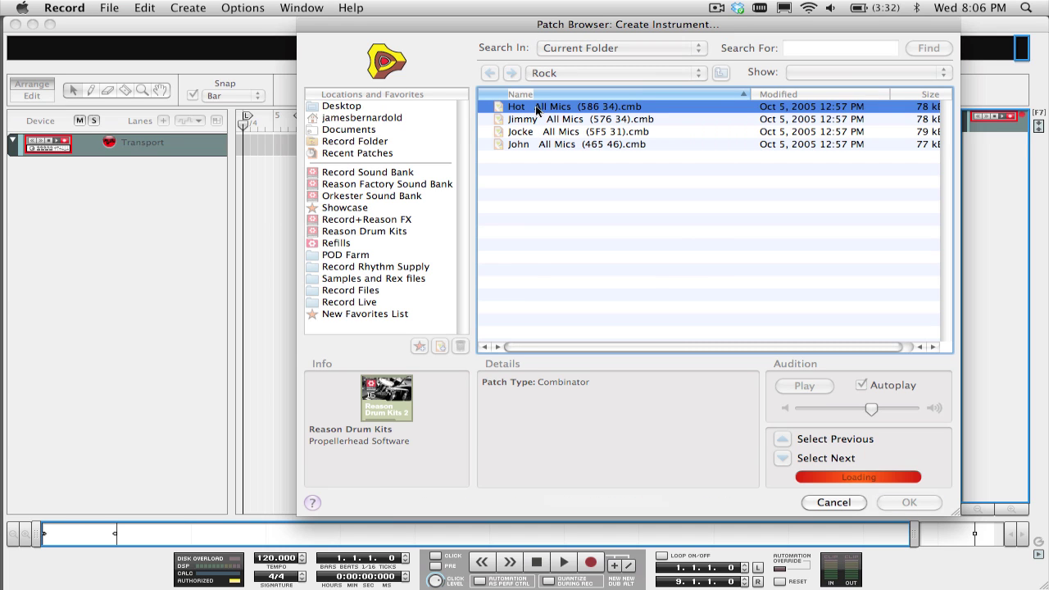
{"action": "key", "text": "Return"}
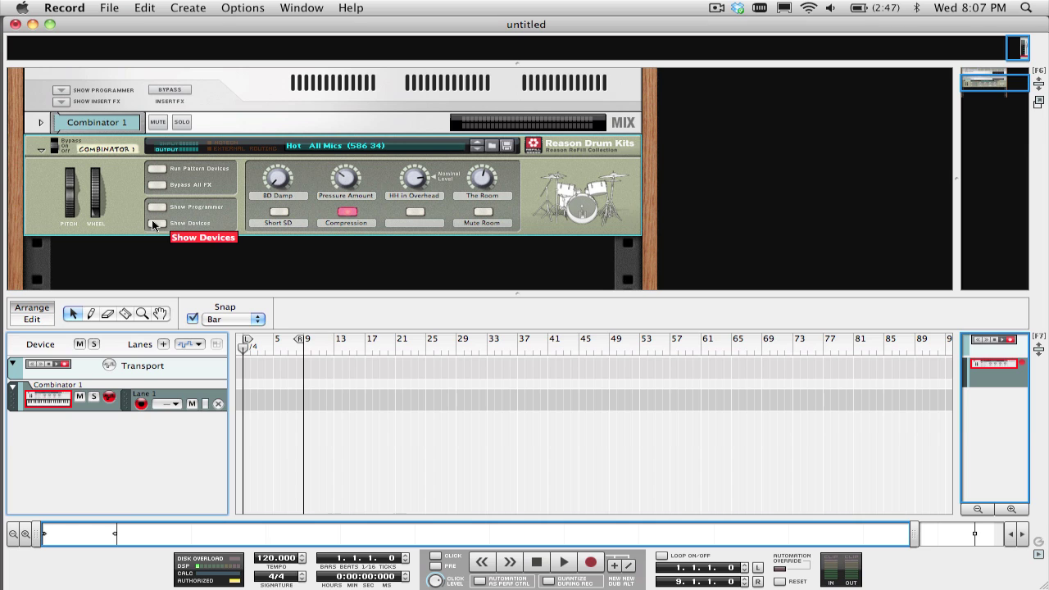
Show the rack full-window and unfold the Hot All Mics combinator to view its mixer, NN-XTs and PEQ-2s
{"action": "key", "text": "F7"}
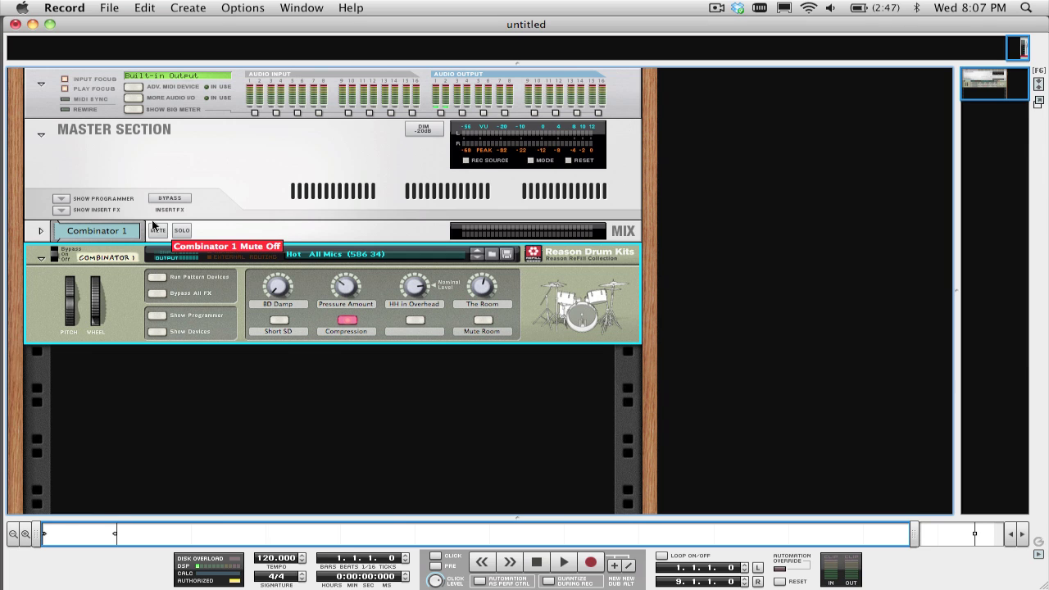
{"action": "left_click", "coordinate": [155, 332]}
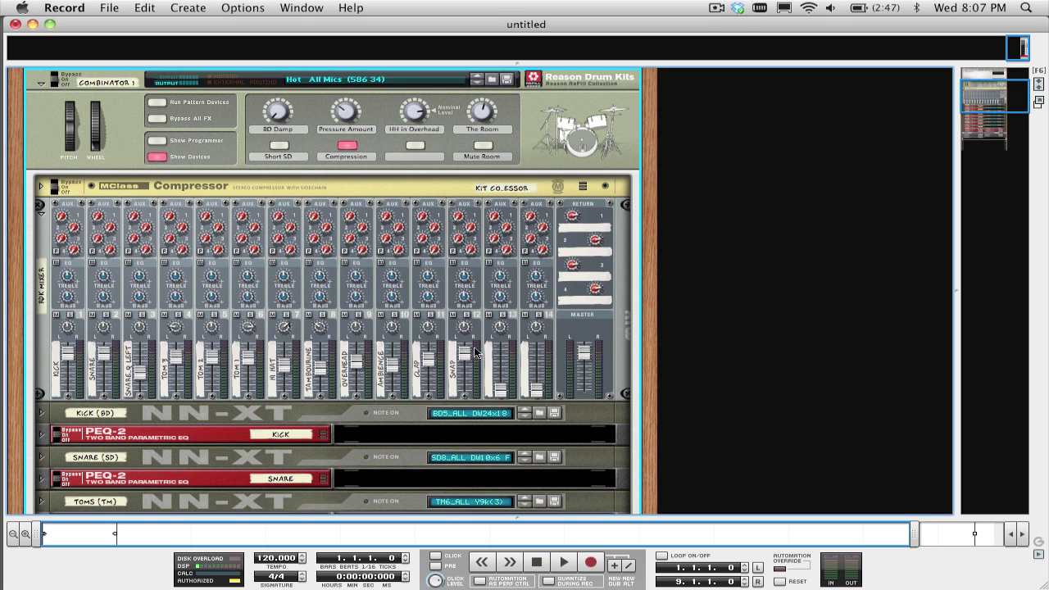
{"action": "scroll", "coordinate": [474, 352], "scroll_direction": "down", "scroll_amount": 15}
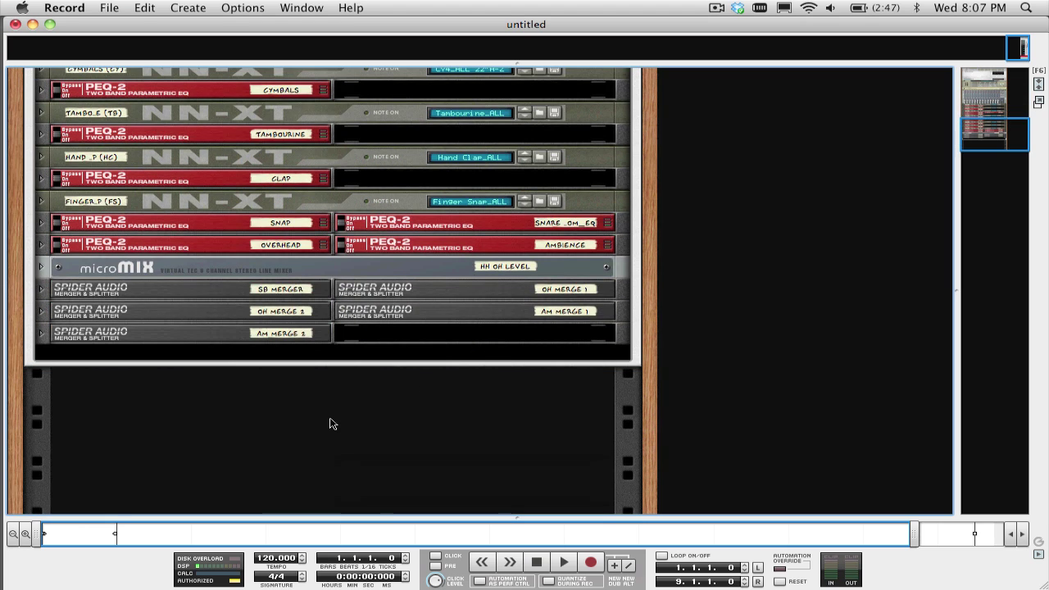
Create a Mix Channel below the combinator and duplicate it three times with Cmd+D
{"action": "left_click", "coordinate": [204, 7]}
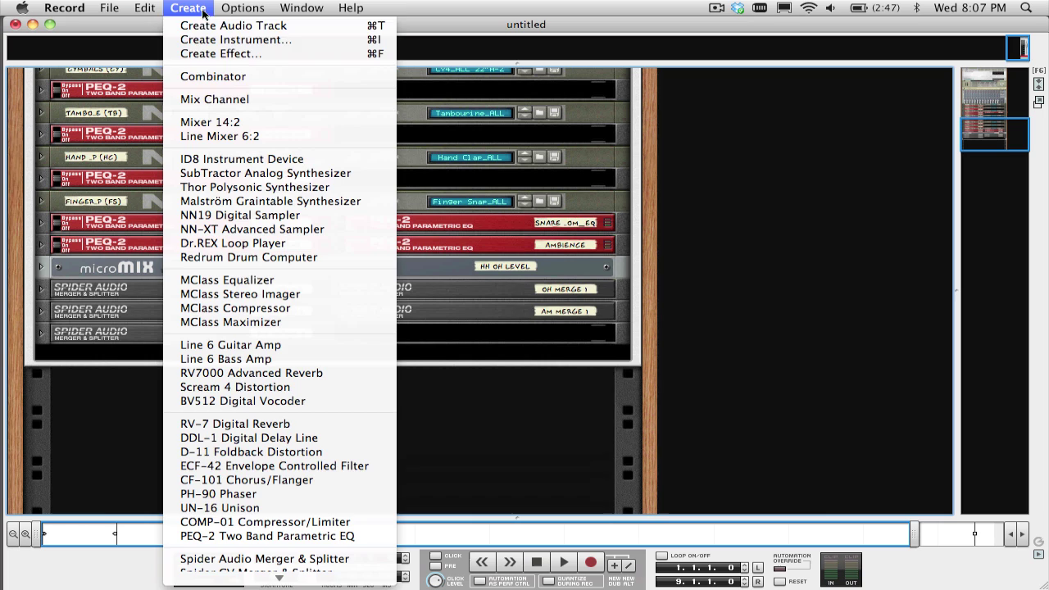
{"action": "left_click", "coordinate": [205, 98]}
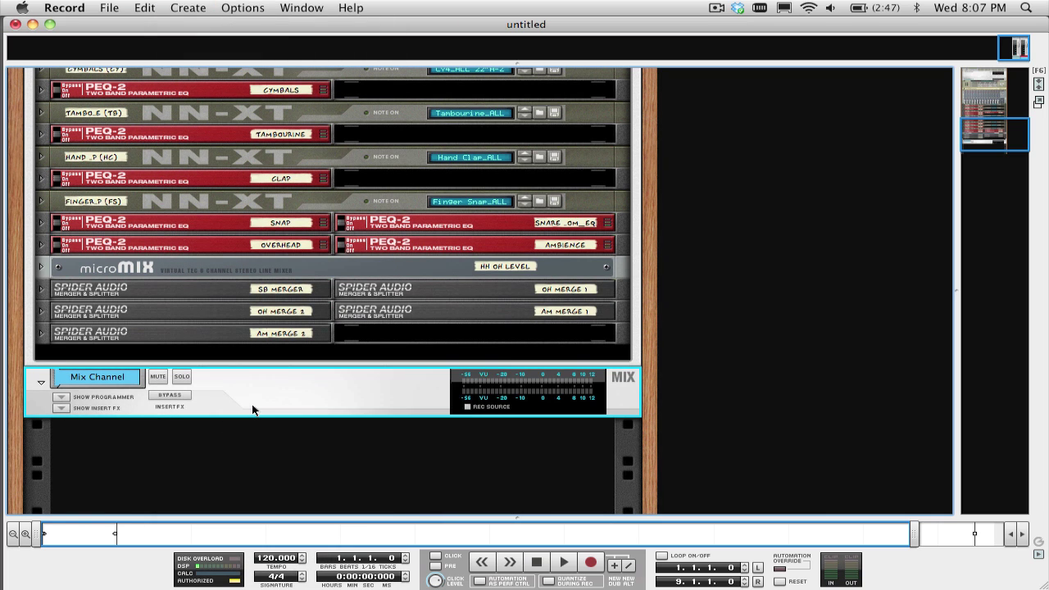
{"action": "key", "text": "super+d"}
{"action": "key", "text": "super+d"}
{"action": "key", "text": "super+d"}
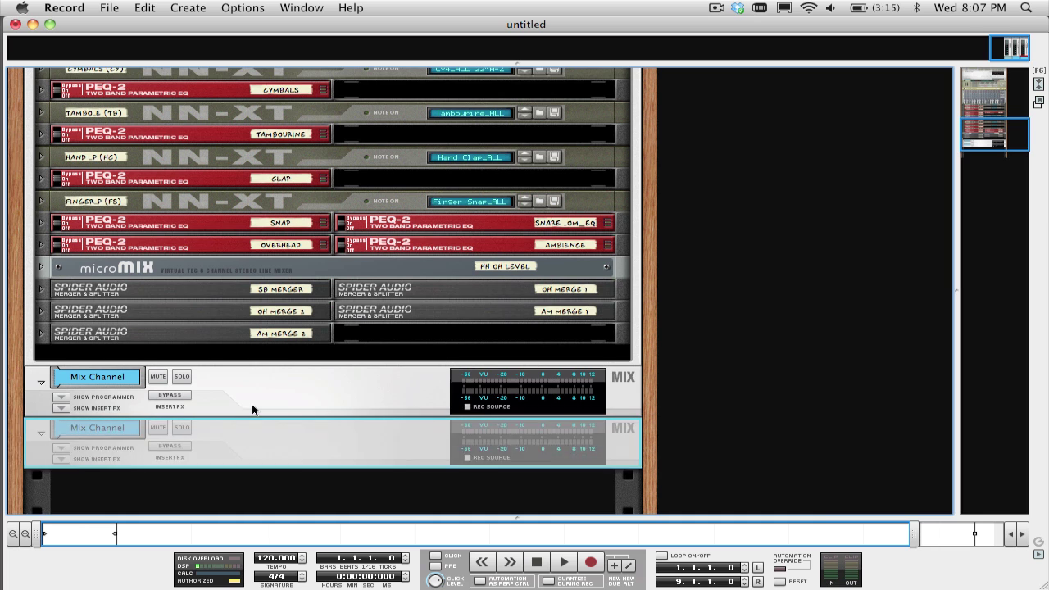
{"action": "key", "text": "super+d"}
{"action": "key", "text": "super+d"}
{"action": "key", "text": "super+d"}
{"action": "key", "text": "super+d"}
{"action": "key", "text": "super+d"}
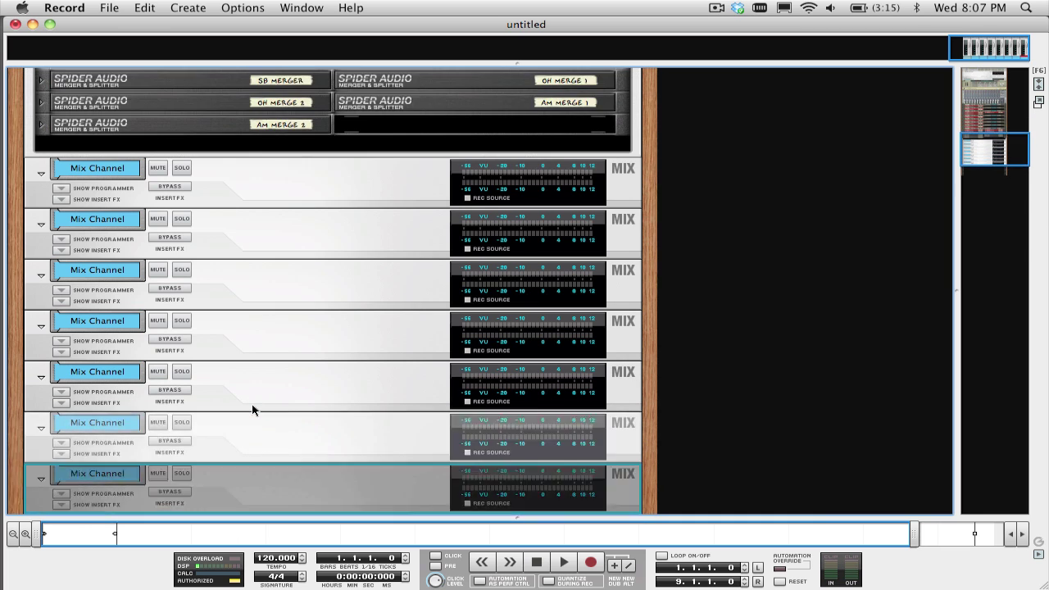
{"action": "key", "text": "super+d"}
{"action": "key", "text": "super+d"}
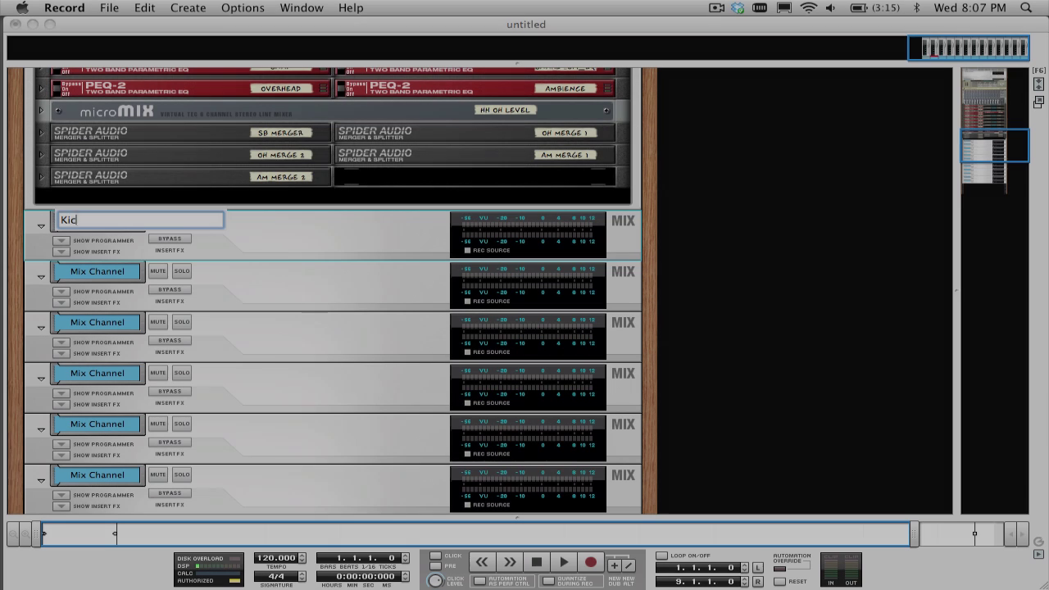
Name the first three mix channels Kick, Snare Top and Snare Bottom
{"action": "key", "text": "Return"}
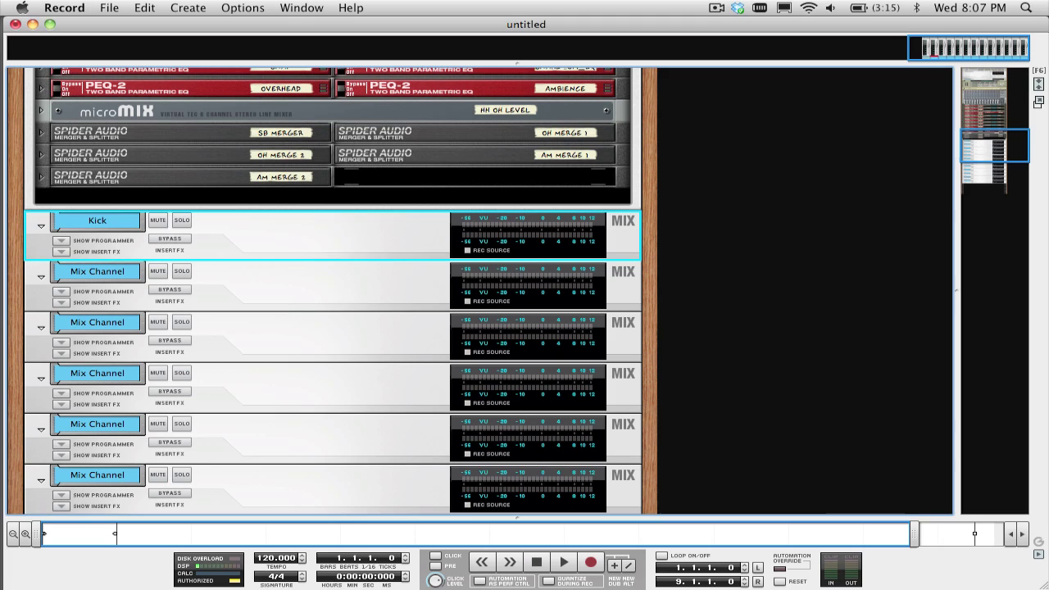
{"action": "left_click", "coordinate": [113, 282]}
{"action": "double_click", "coordinate": [112, 282]}
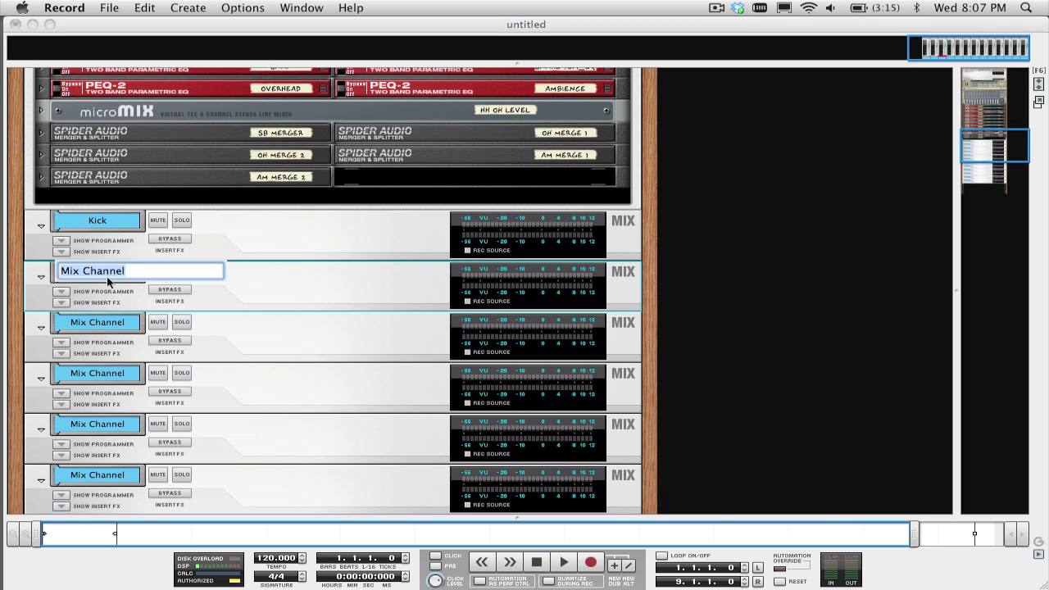
{"action": "type", "text": "Snare Top"}
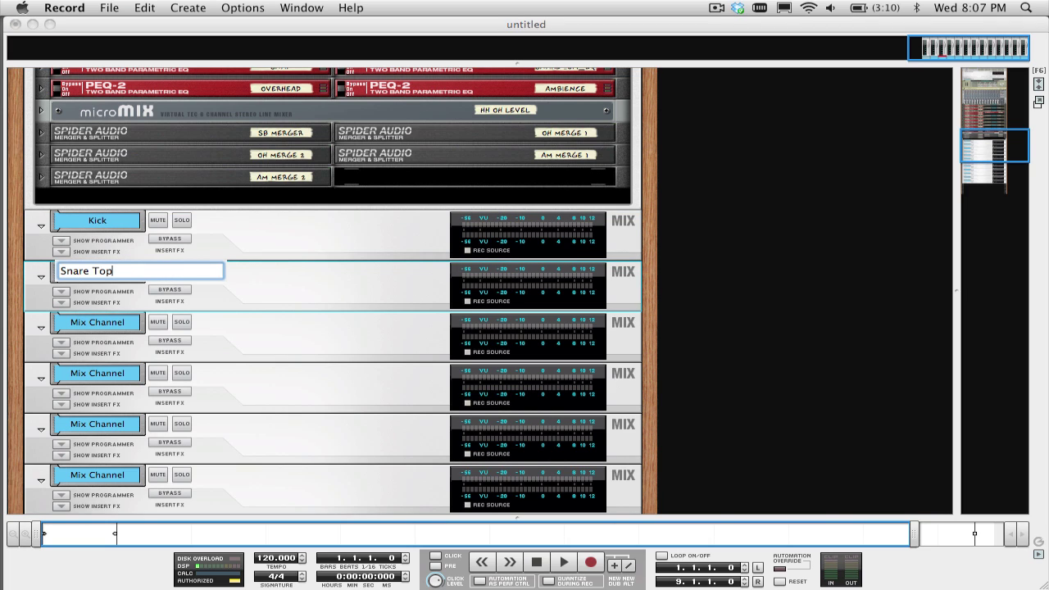
{"action": "key", "text": "Return"}
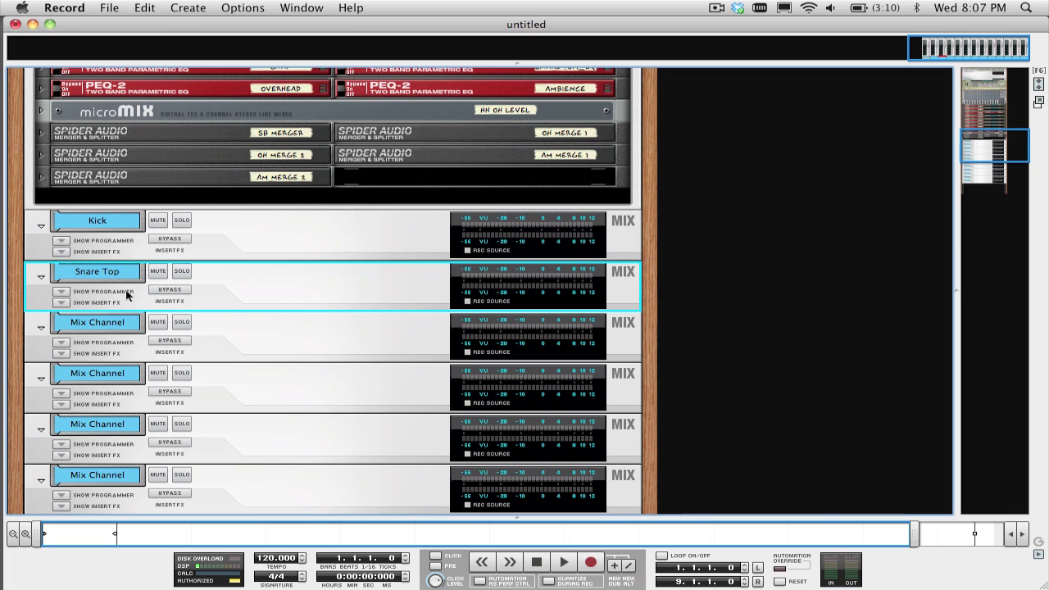
{"action": "left_click", "coordinate": [128, 322]}
{"action": "double_click", "coordinate": [127, 322]}
{"action": "type", "text": "Snare "}
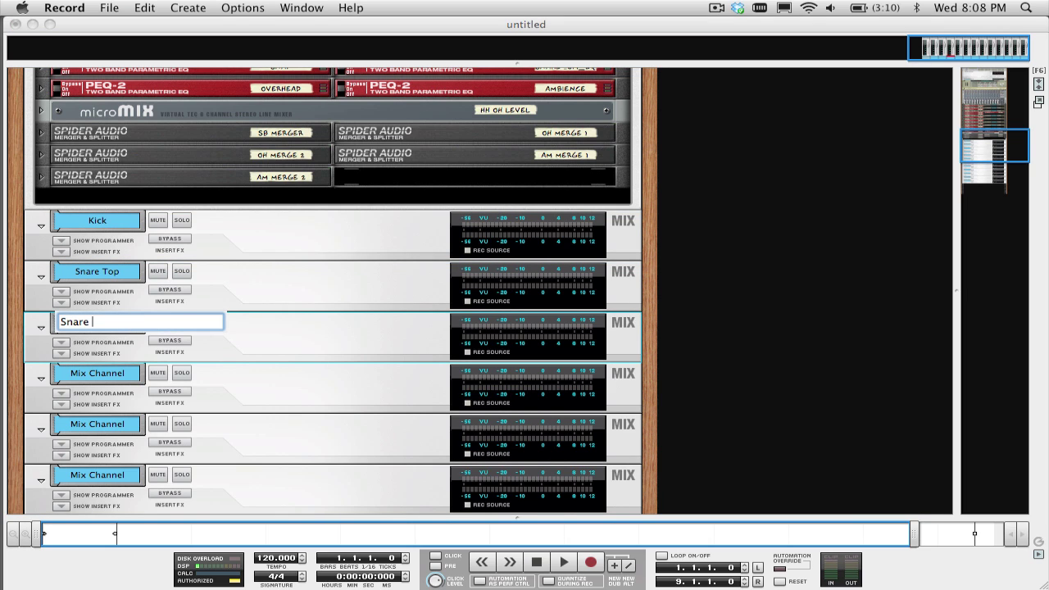
{"action": "type", "text": "Bott"}
{"action": "type", "text": "om"}
{"action": "key", "text": "Return"}
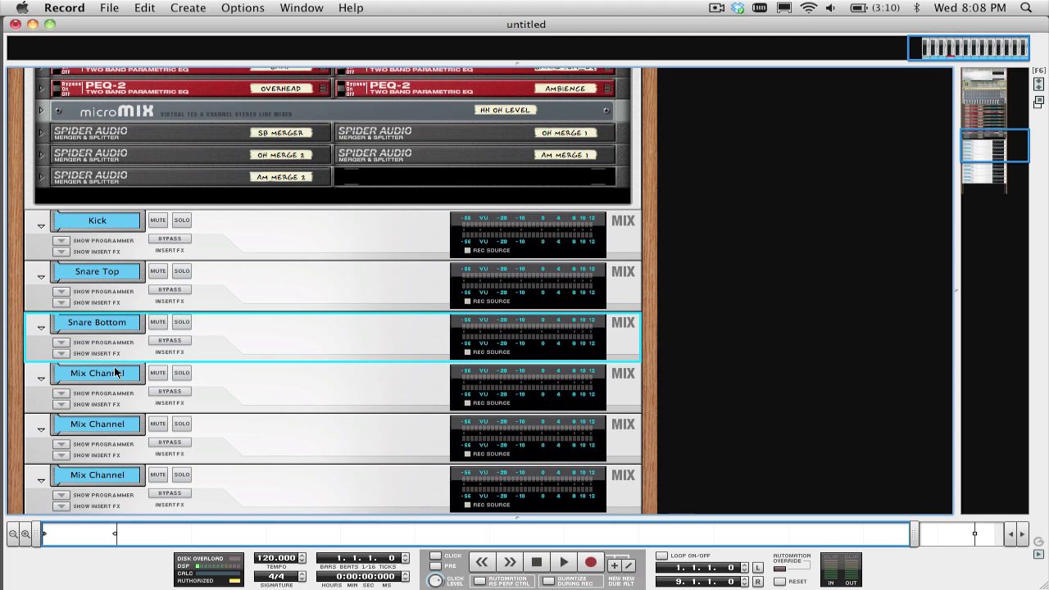
Name the next three mix channels Tom 3, Tom 2 and Tom 1
{"action": "double_click", "coordinate": [117, 373]}
{"action": "type", "text": "Tom 3"}
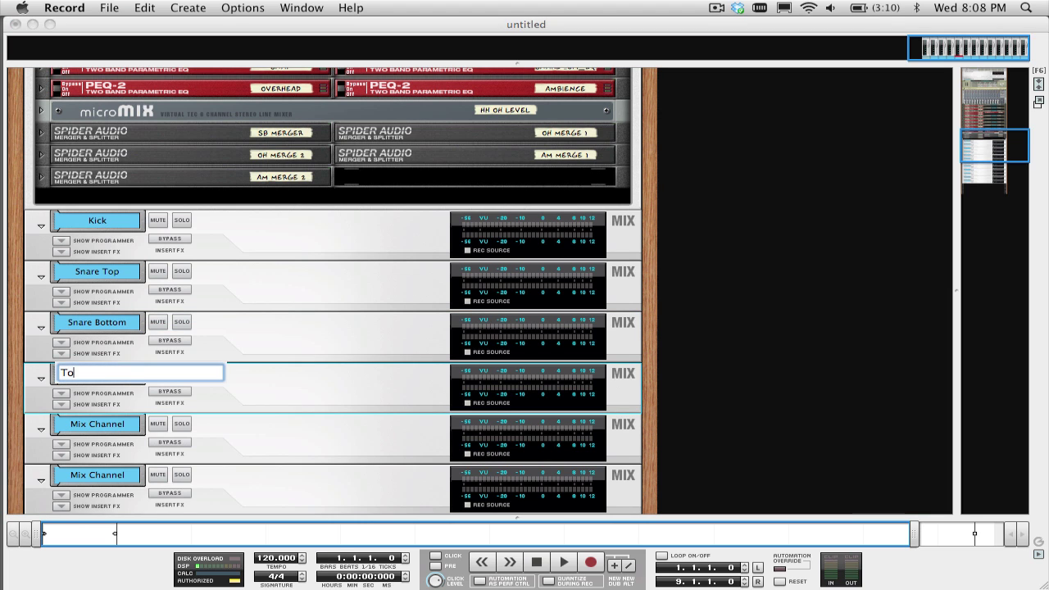
{"action": "key", "text": "Return"}
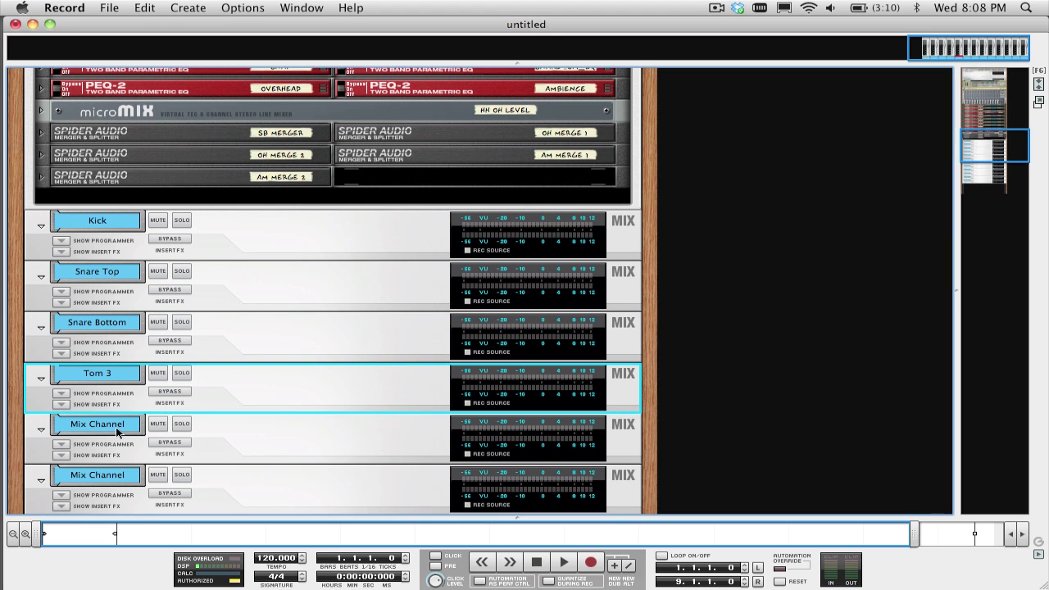
{"action": "double_click", "coordinate": [118, 424]}
{"action": "type", "text": "Tom 2"}
{"action": "key", "text": "Return"}
{"action": "double_click", "coordinate": [96, 476]}
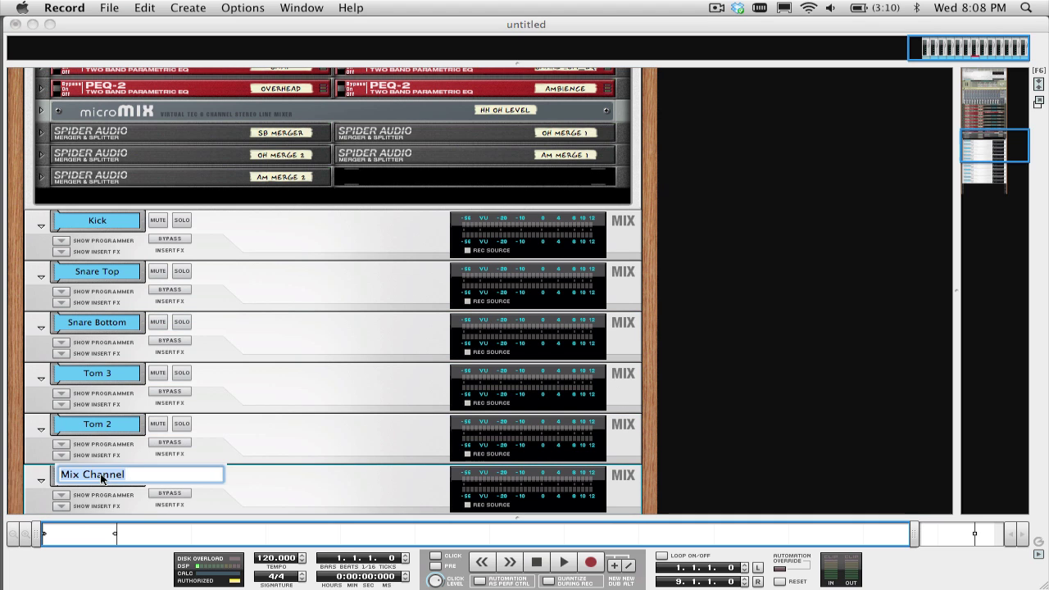
{"action": "type", "text": "Tom 1"}
{"action": "key", "text": "Return"}
Name the following mix channels Hat, Tamb and Overhead
{"action": "scroll", "coordinate": [288, 380], "scroll_direction": "down", "scroll_amount": 5}
{"action": "left_click", "coordinate": [122, 279]}
{"action": "double_click", "coordinate": [122, 280]}
{"action": "type", "text": "Hat"}
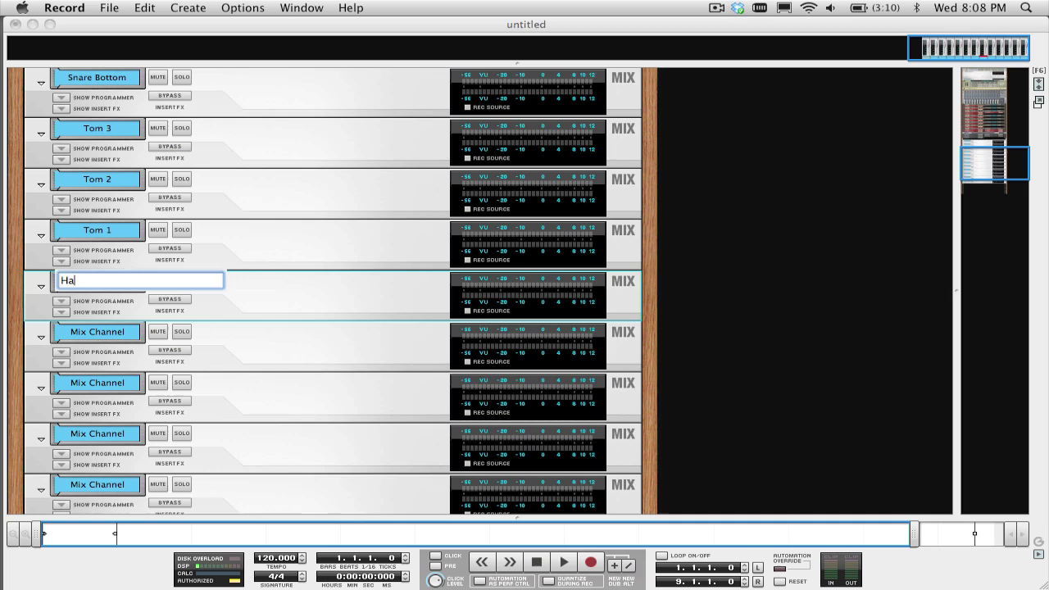
{"action": "key", "text": "Return"}
{"action": "double_click", "coordinate": [122, 330]}
{"action": "type", "text": "Tamb"}
{"action": "key", "text": "Return"}
{"action": "double_click", "coordinate": [97, 383]}
{"action": "type", "text": "Overhead"}
{"action": "key", "text": "Return"}
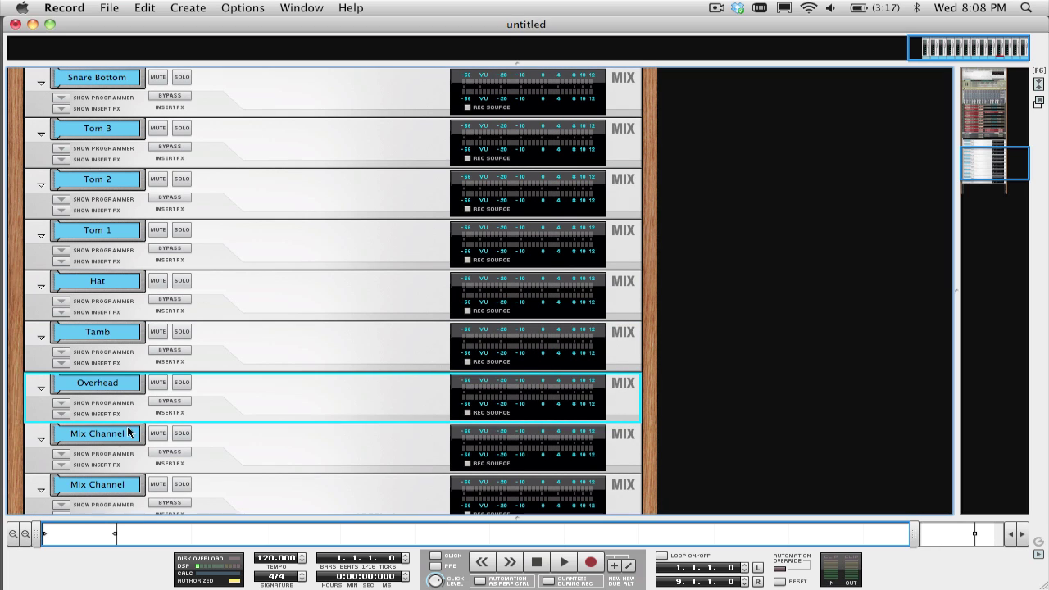
Name the last mix channels Ambience, Clap and Snap
{"action": "double_click", "coordinate": [136, 433]}
{"action": "type", "text": "Ambience"}
{"action": "key", "text": "Return"}
{"action": "double_click", "coordinate": [106, 485]}
{"action": "type", "text": "Clap"}
{"action": "key", "text": "Return"}
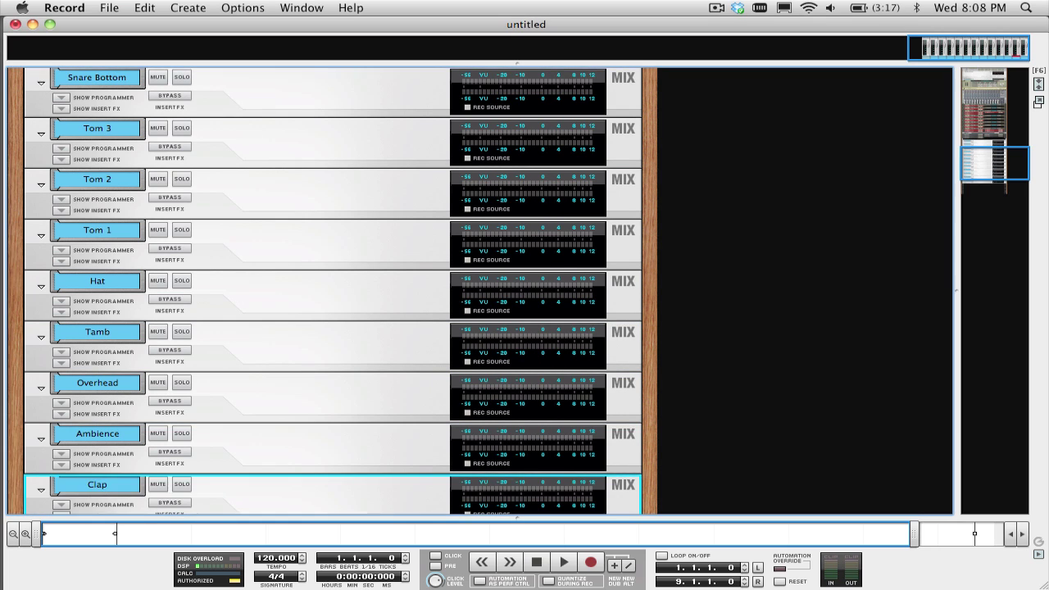
{"action": "scroll", "coordinate": [328, 287], "scroll_direction": "down", "scroll_amount": 3}
{"action": "left_click", "coordinate": [97, 423]}
{"action": "type", "text": "Snap"}
{"action": "key", "text": "Return"}
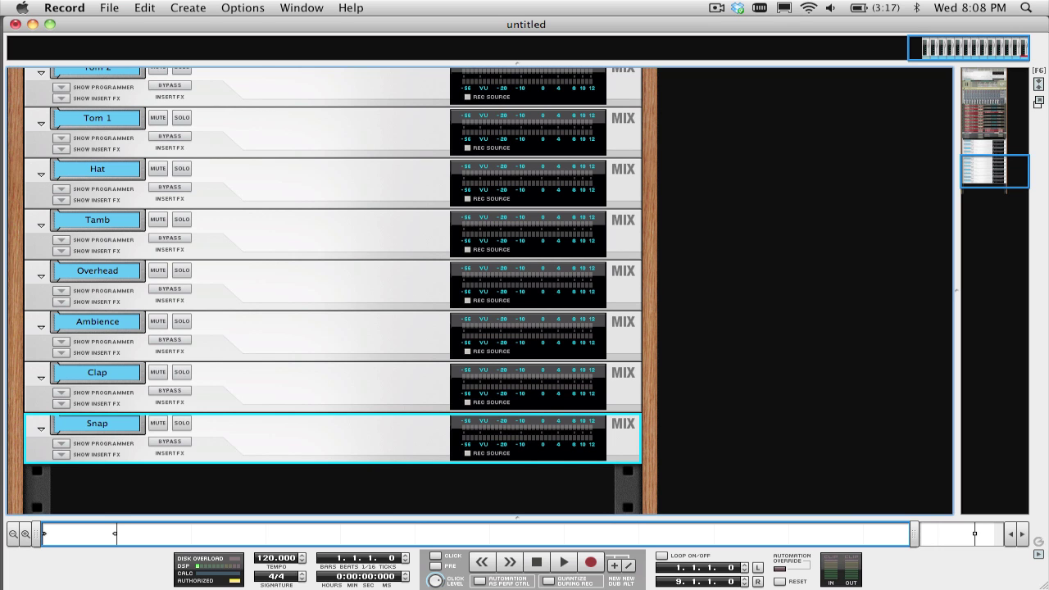
Disconnect all cables from the Hot All Mics kit's internal 14:2 mixer using Edit > Disconnect Device
{"action": "scroll", "coordinate": [207, 367], "scroll_direction": "up", "scroll_amount": 15}
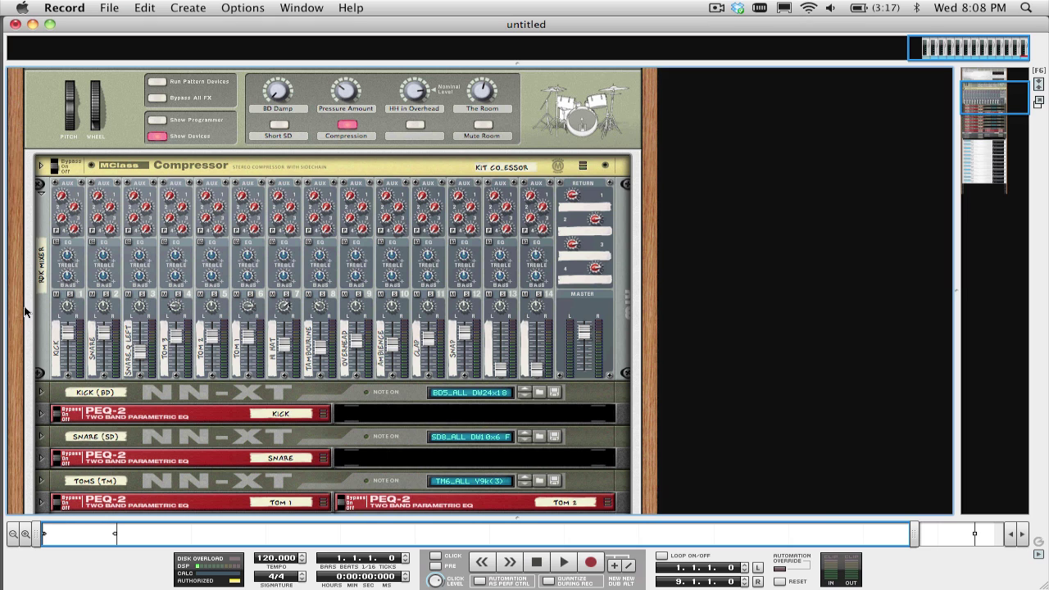
{"action": "left_click", "coordinate": [45, 312]}
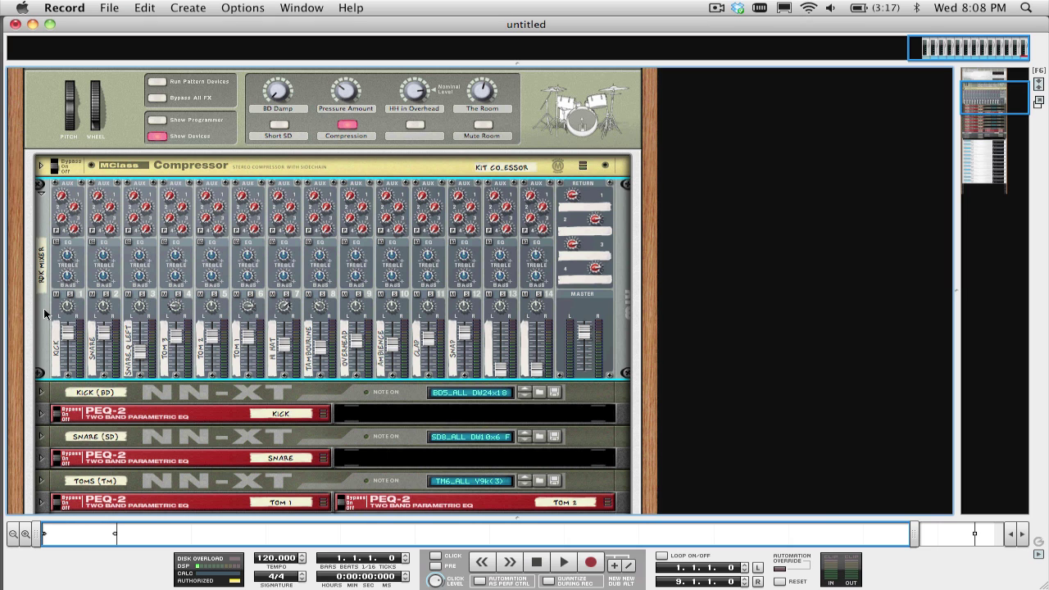
{"action": "left_click", "coordinate": [131, 8]}
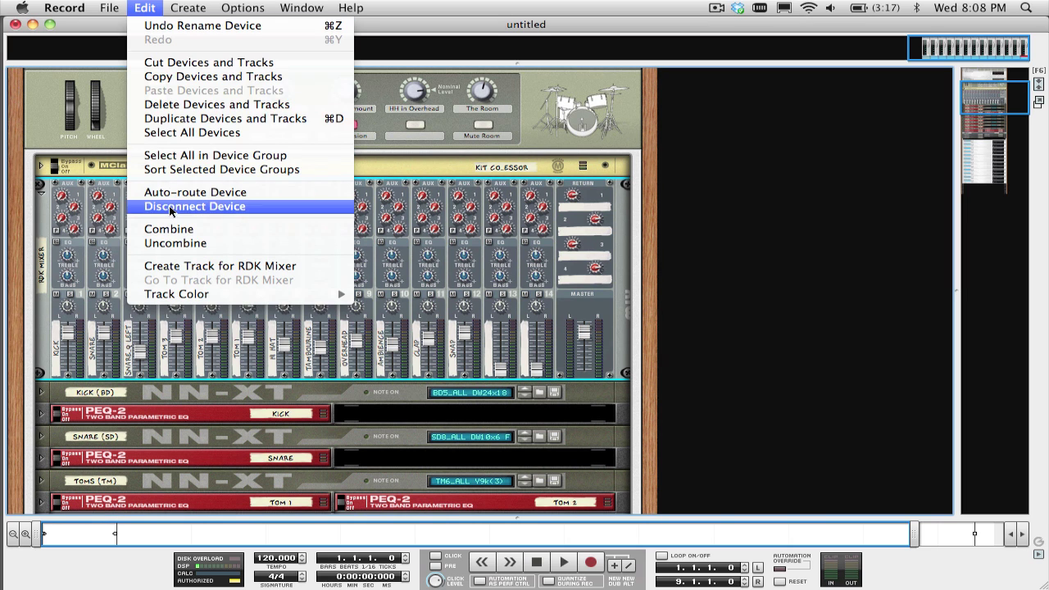
{"action": "left_click", "coordinate": [196, 206]}
{"action": "scroll", "coordinate": [322, 228], "scroll_direction": "down", "scroll_amount": 6}
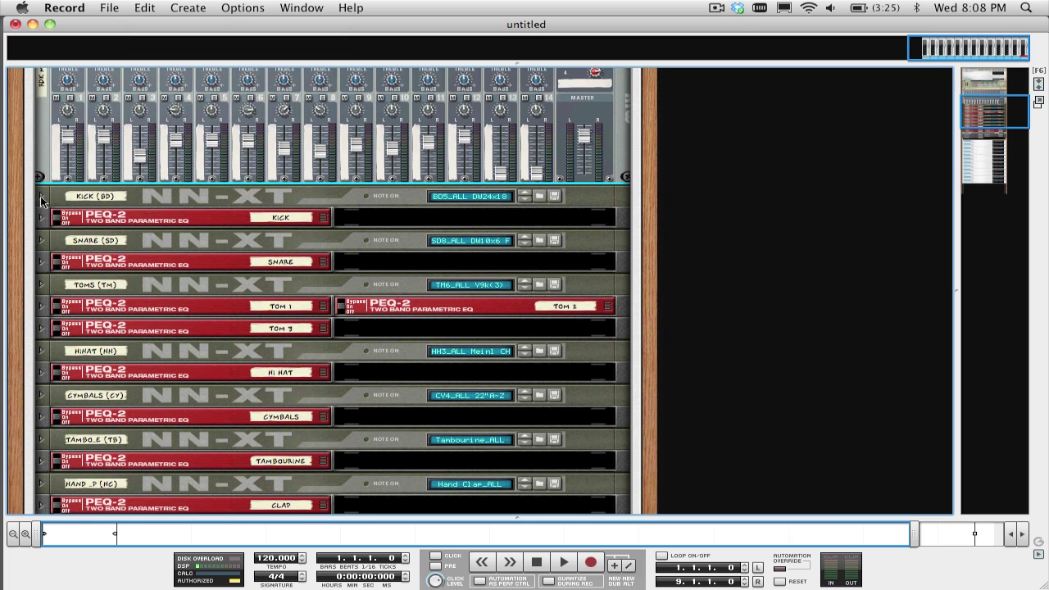
Unfold all kit devices, flip the rack, and cable Kick and Snare EQs to Kick and Snare Top Input L
{"action": "left_click", "coordinate": [41, 199], "text": "alt"}
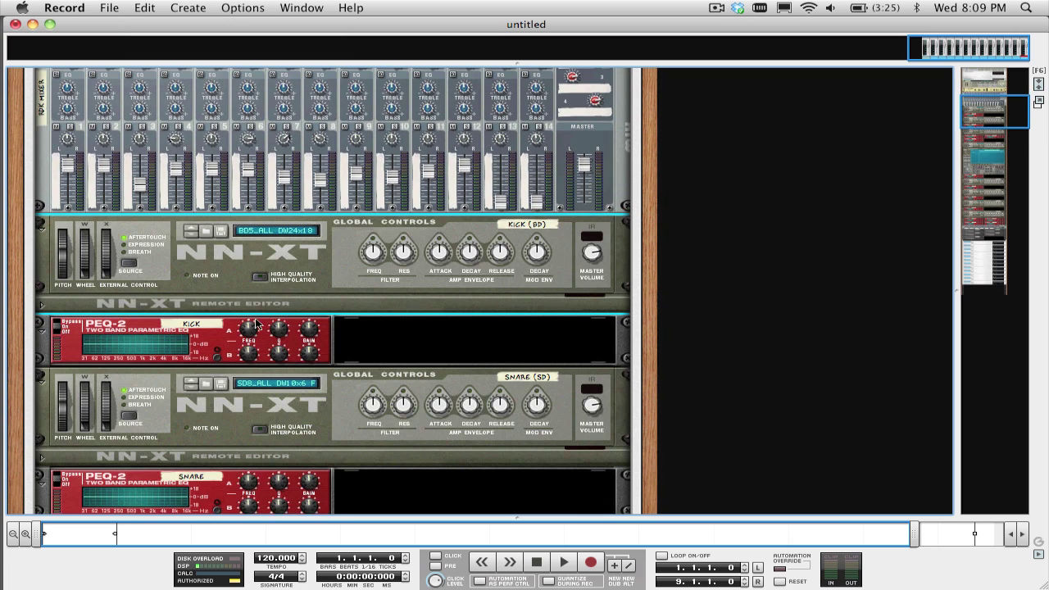
{"action": "scroll", "coordinate": [255, 324], "scroll_direction": "down", "scroll_amount": 4}
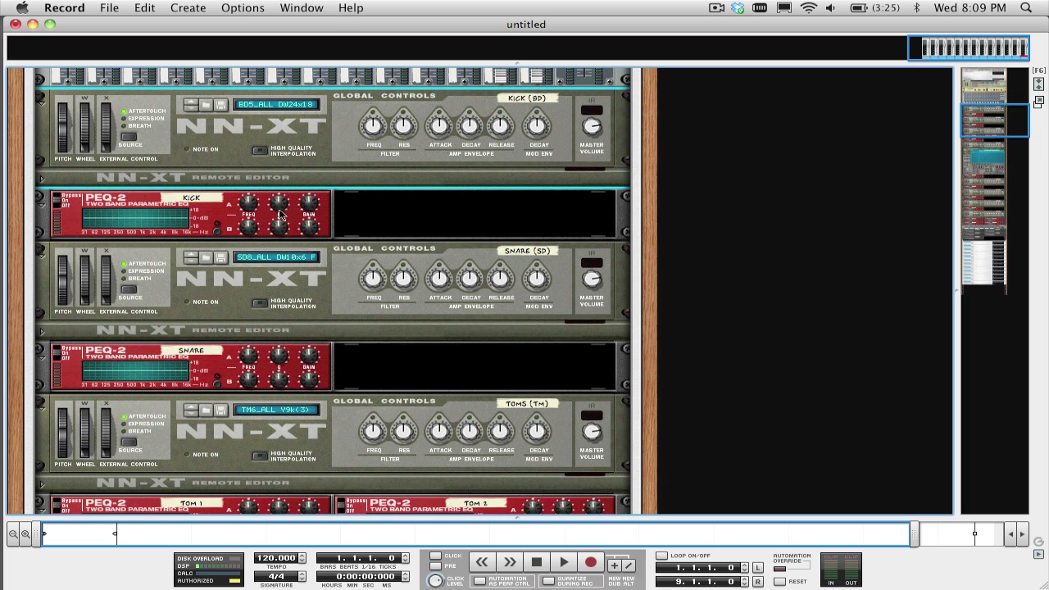
{"action": "key", "text": "Tab"}
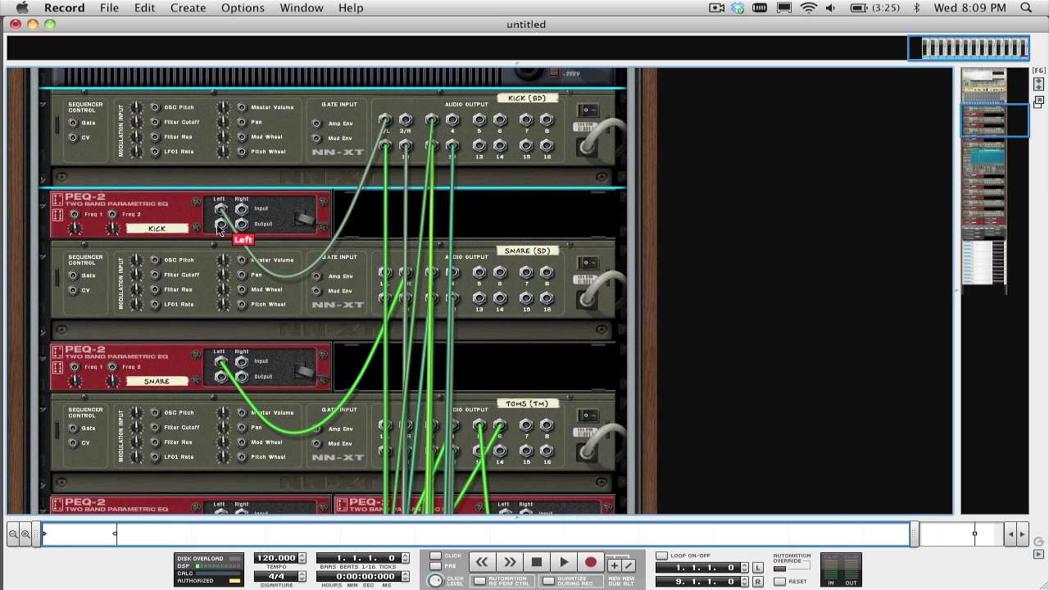
{"action": "right_click", "coordinate": [218, 228]}
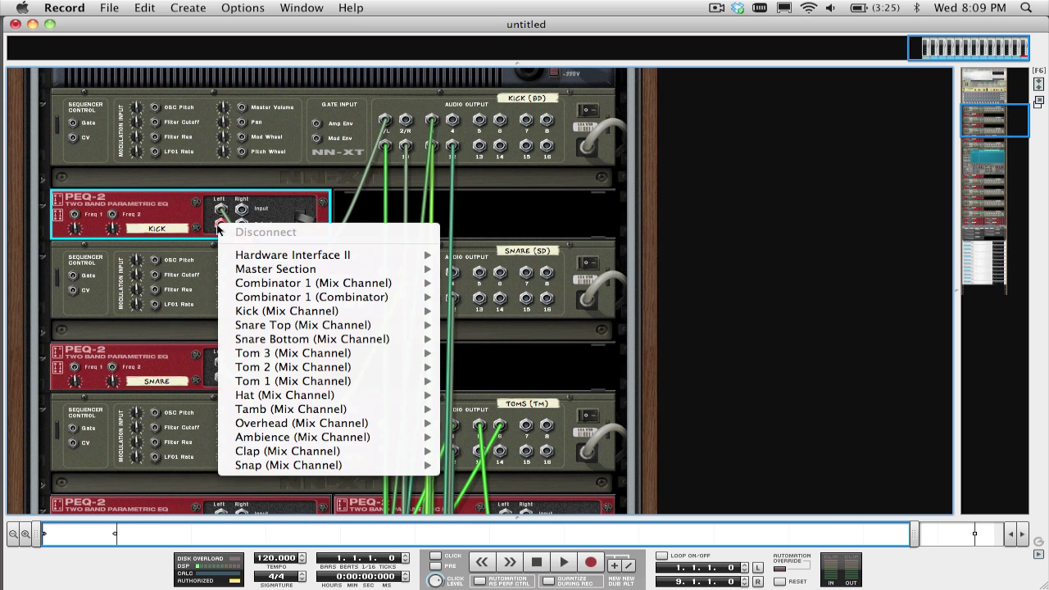
{"action": "mouse_move", "coordinate": [273, 313]}
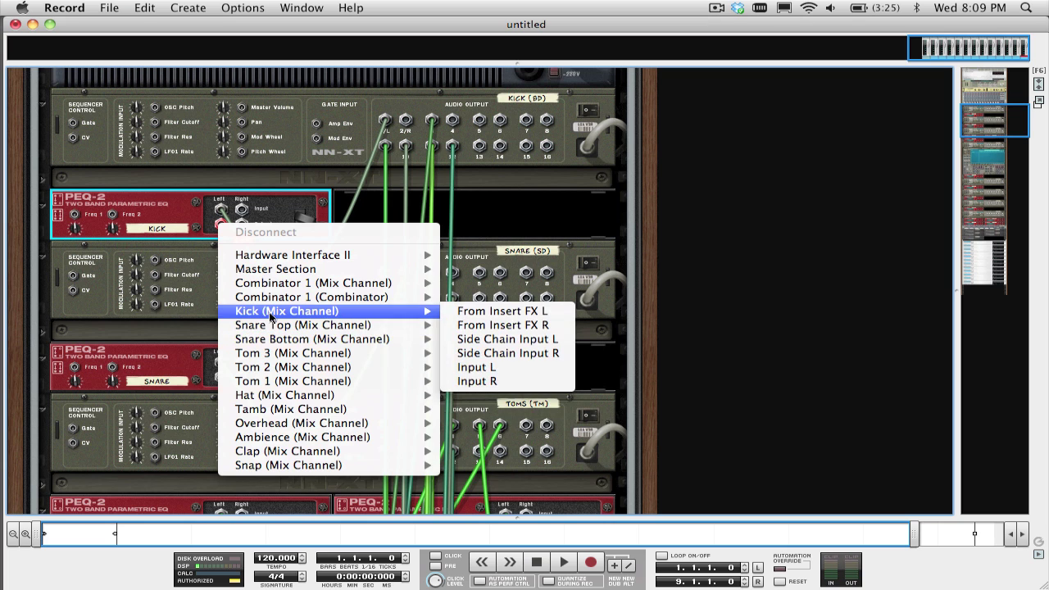
{"action": "left_click", "coordinate": [477, 368]}
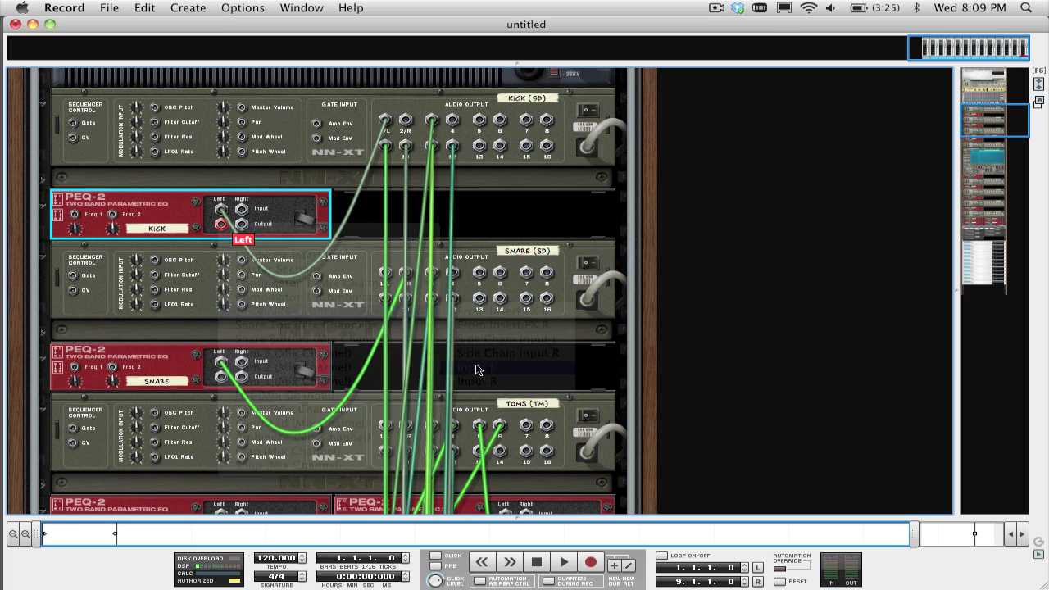
{"action": "right_click", "coordinate": [221, 382]}
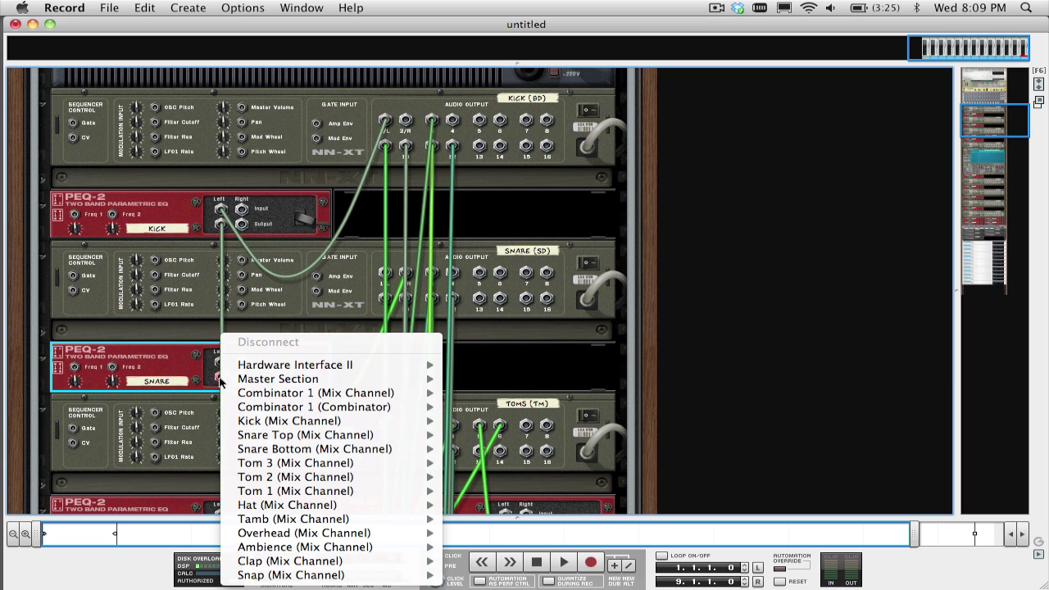
{"action": "mouse_move", "coordinate": [286, 440]}
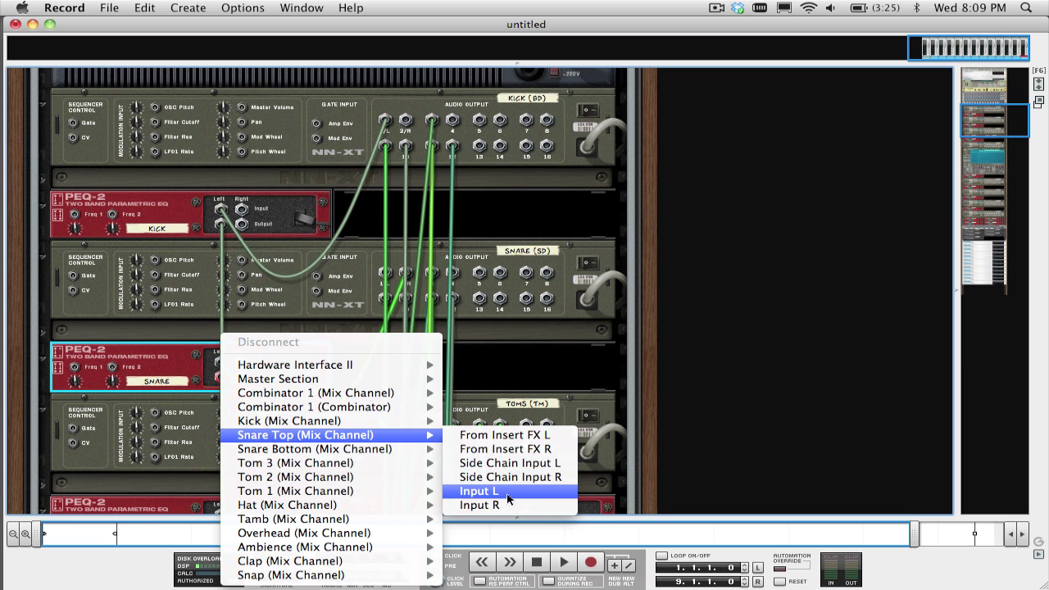
{"action": "left_click", "coordinate": [482, 490]}
Cable the Tom 1, Tom 2 and Tom 3 EQ outputs to their matching channels' Input L
{"action": "scroll", "coordinate": [452, 363], "scroll_direction": "down", "scroll_amount": 6}
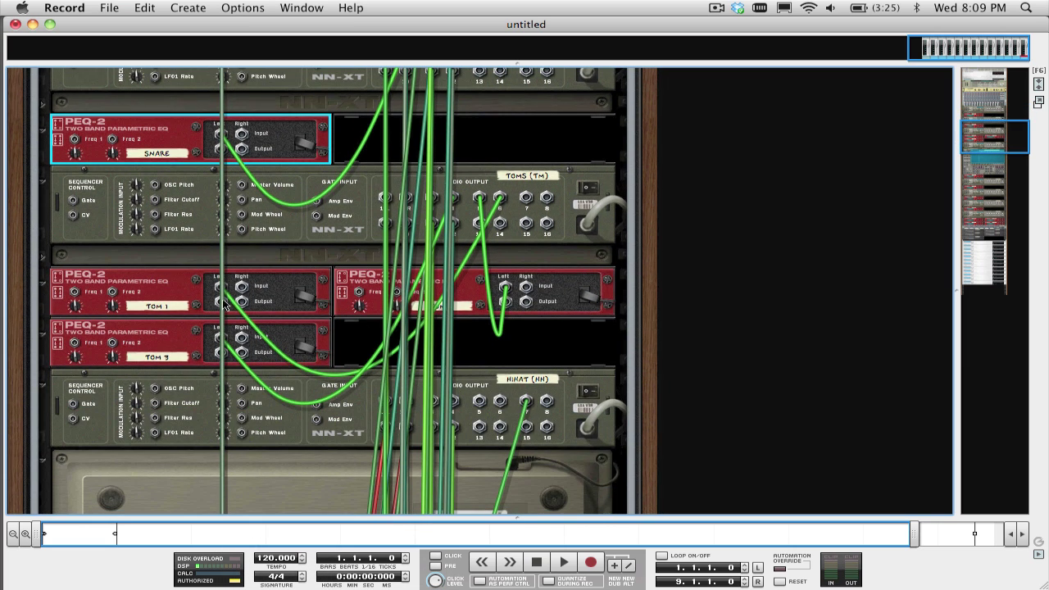
{"action": "left_click", "coordinate": [223, 303]}
{"action": "right_click", "coordinate": [223, 303]}
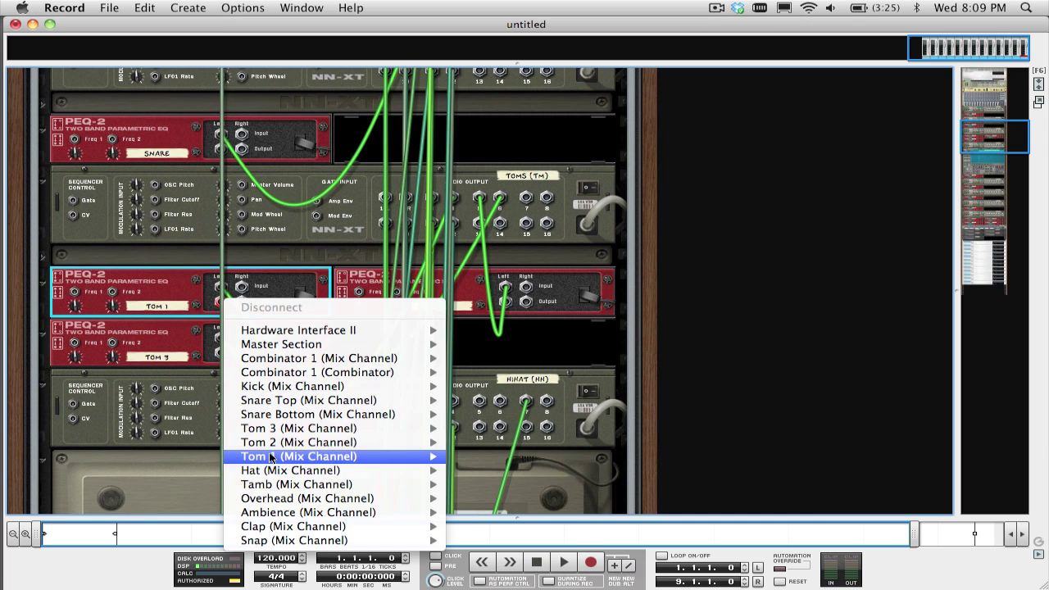
{"action": "mouse_move", "coordinate": [272, 457]}
{"action": "left_click", "coordinate": [534, 515]}
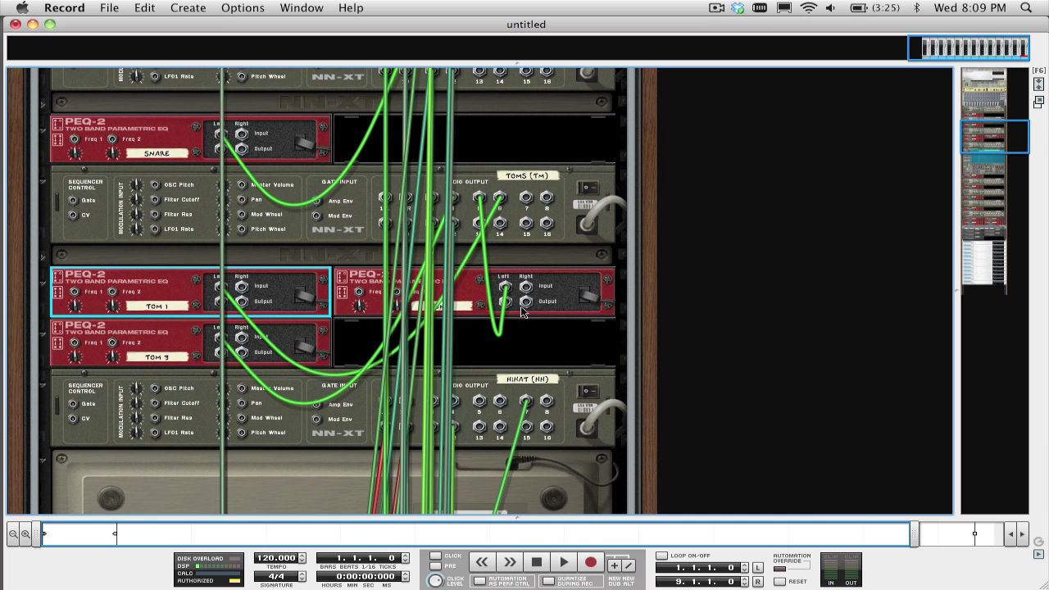
{"action": "left_click", "coordinate": [506, 303]}
{"action": "right_click", "coordinate": [506, 302]}
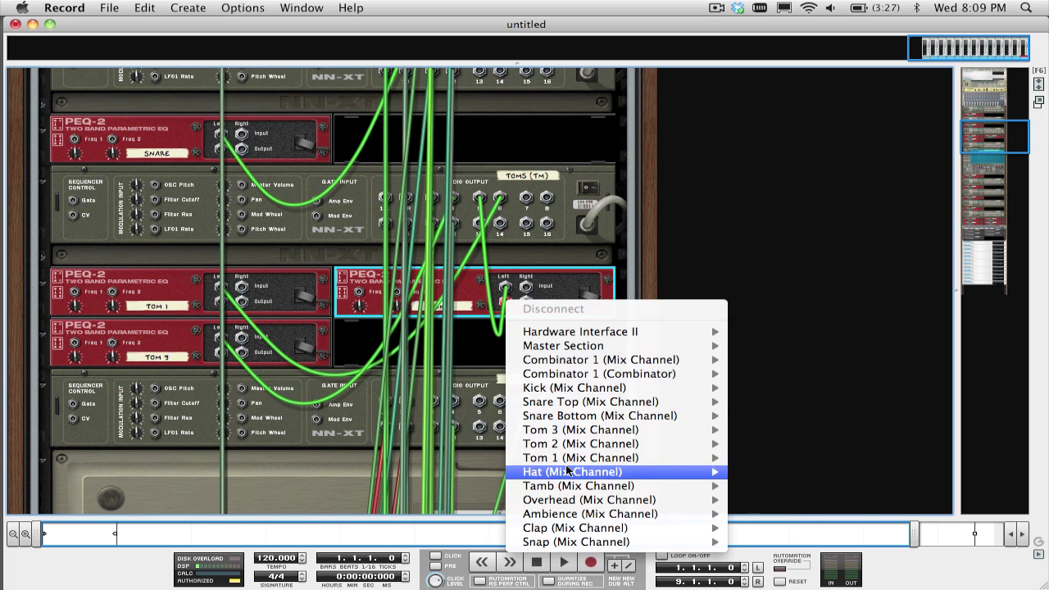
{"action": "mouse_move", "coordinate": [560, 447]}
{"action": "left_click", "coordinate": [771, 499]}
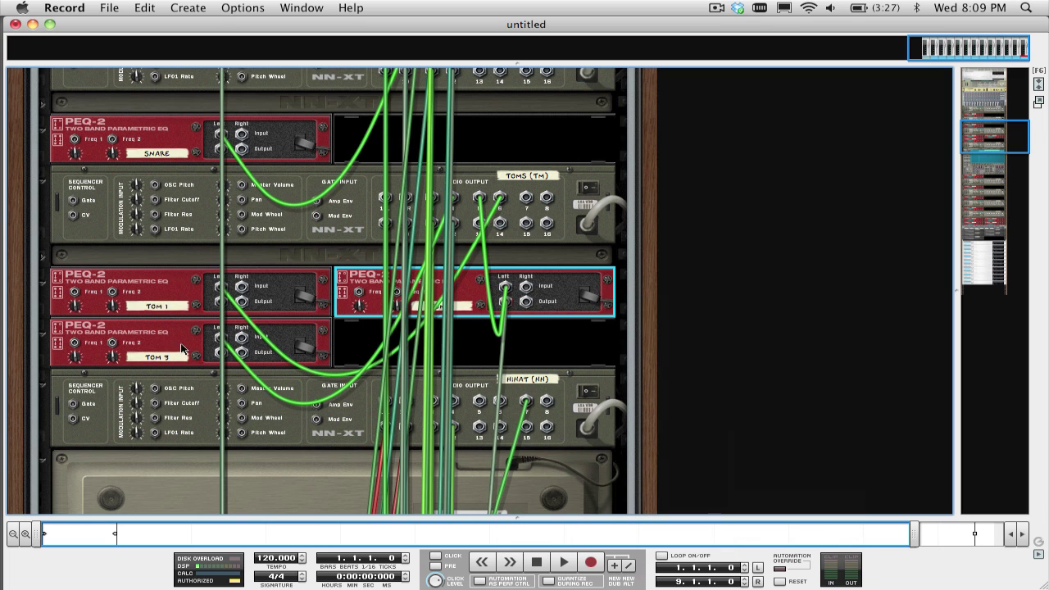
{"action": "left_click", "coordinate": [220, 354]}
{"action": "right_click", "coordinate": [220, 354]}
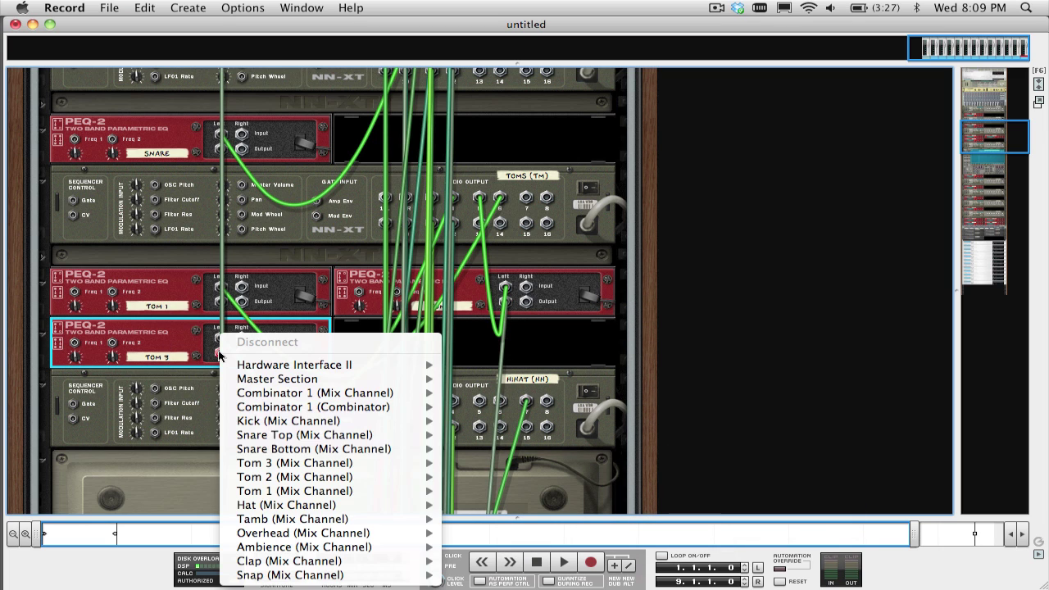
{"action": "mouse_move", "coordinate": [267, 464]}
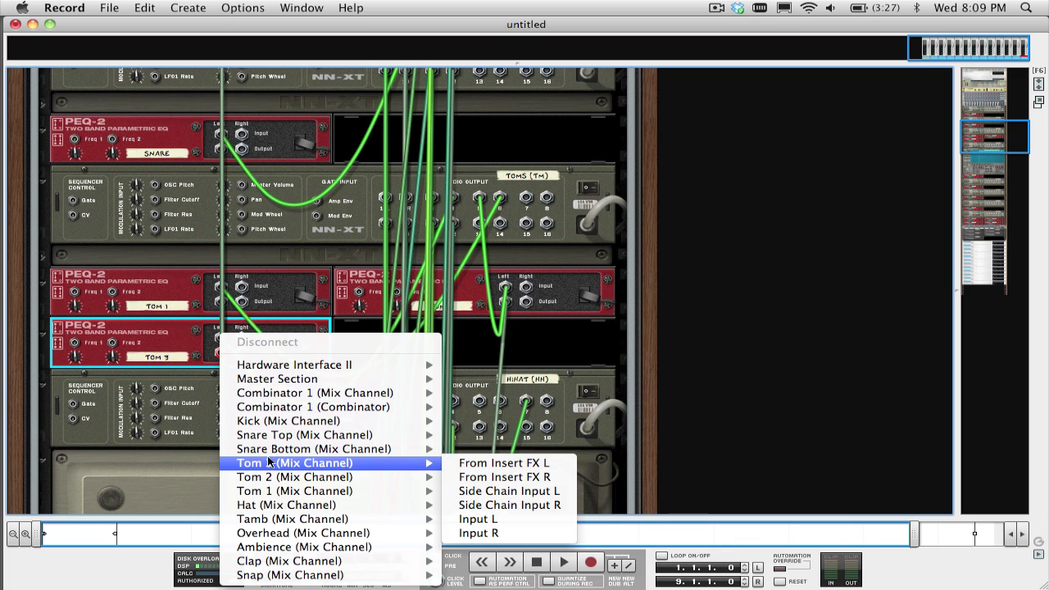
{"action": "left_click", "coordinate": [504, 522]}
Cable the Hi Hat EQ output to the Hat channel's Input L
{"action": "scroll", "coordinate": [395, 360], "scroll_direction": "down", "scroll_amount": 10}
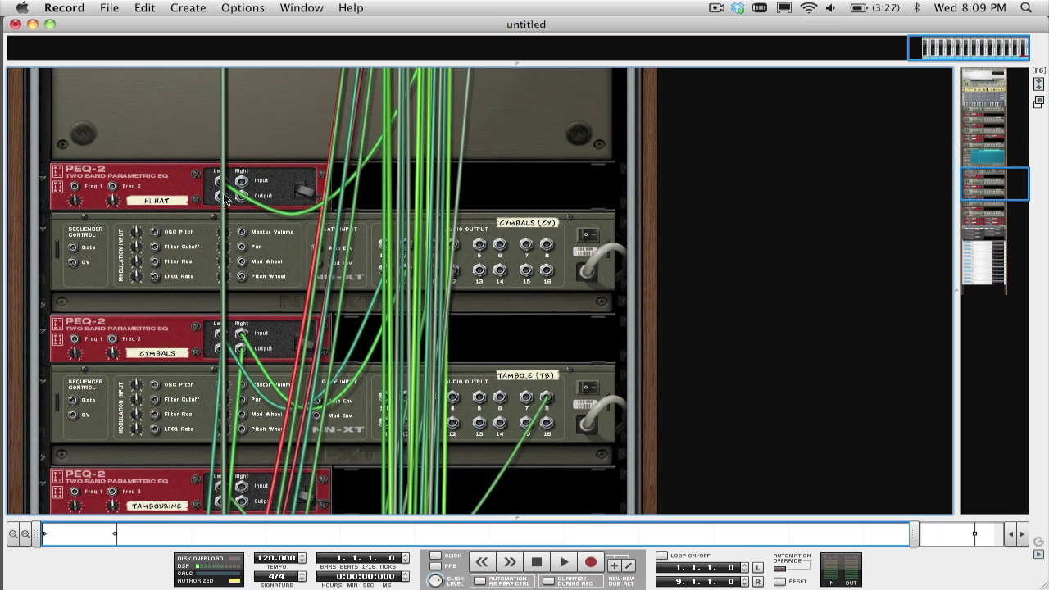
{"action": "left_click", "coordinate": [226, 200]}
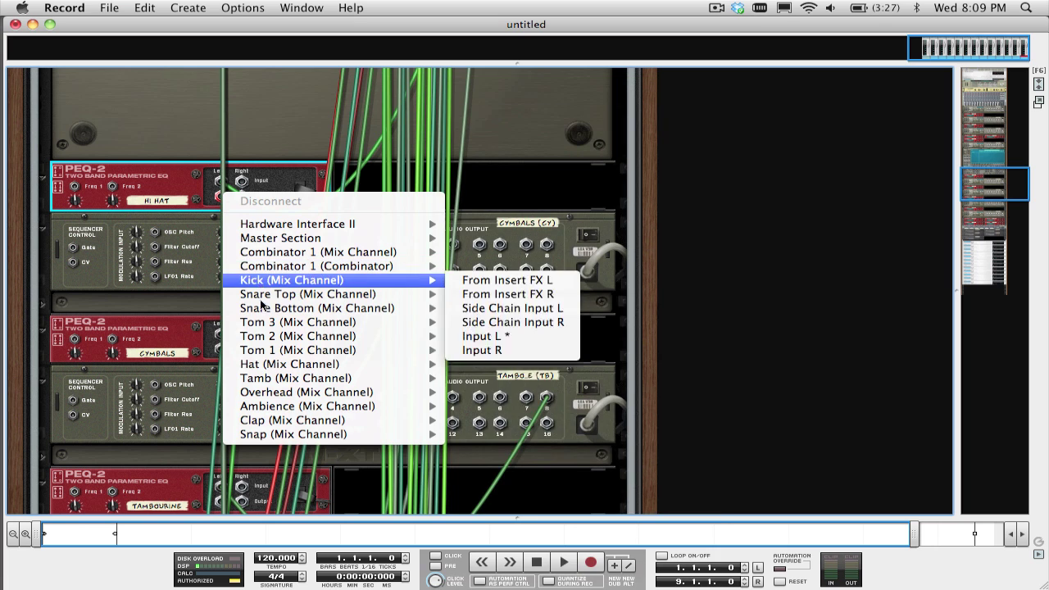
{"action": "mouse_move", "coordinate": [270, 369]}
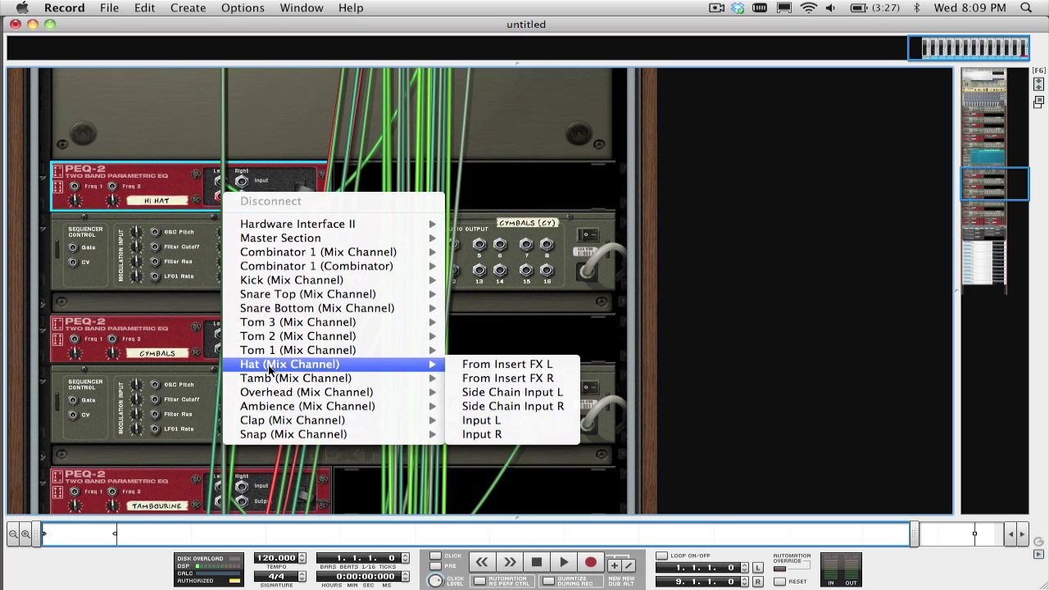
{"action": "left_click", "coordinate": [472, 420]}
{"action": "scroll", "coordinate": [263, 348], "scroll_direction": "down", "scroll_amount": 5}
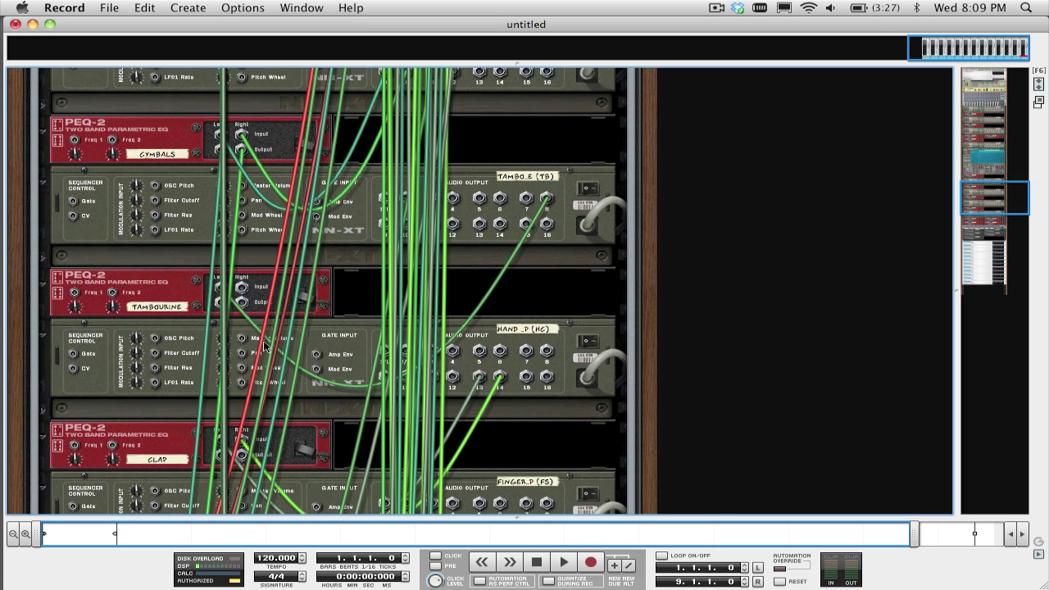
{"action": "left_click", "coordinate": [222, 300]}
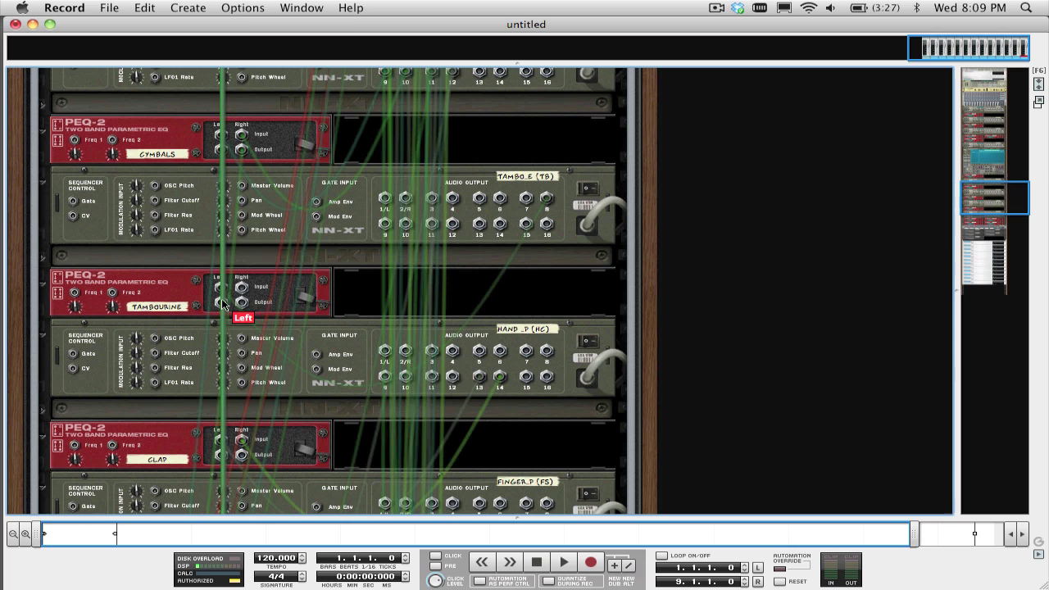
Cable the Tambourine, Clap and Snap EQ outputs to the Tamb, Clap and Snap channels
{"action": "mouse_move", "coordinate": [291, 483]}
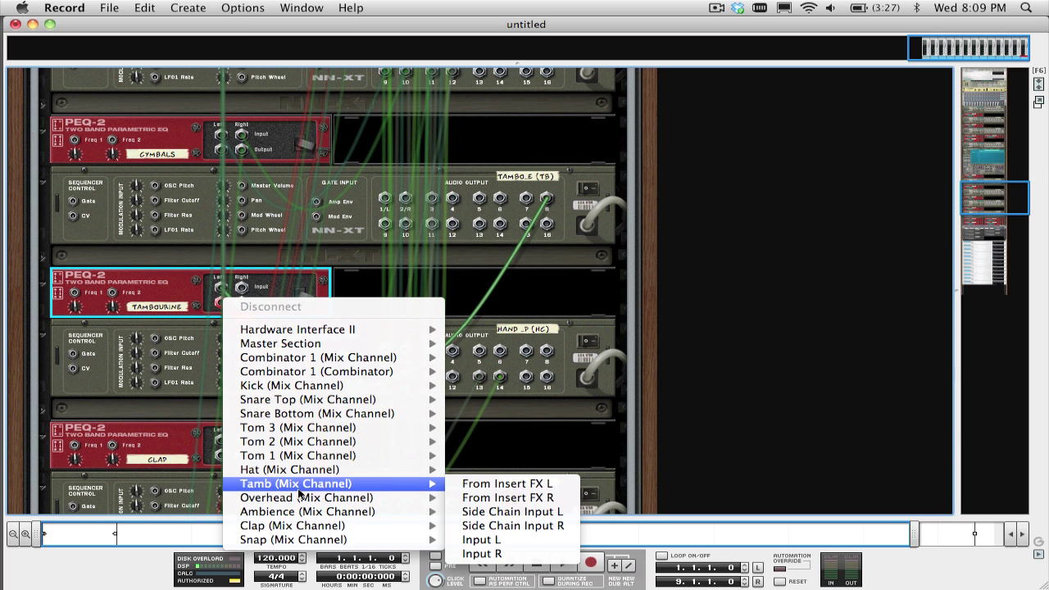
{"action": "left_click", "coordinate": [492, 552]}
{"action": "scroll", "coordinate": [385, 403], "scroll_direction": "down", "scroll_amount": 4}
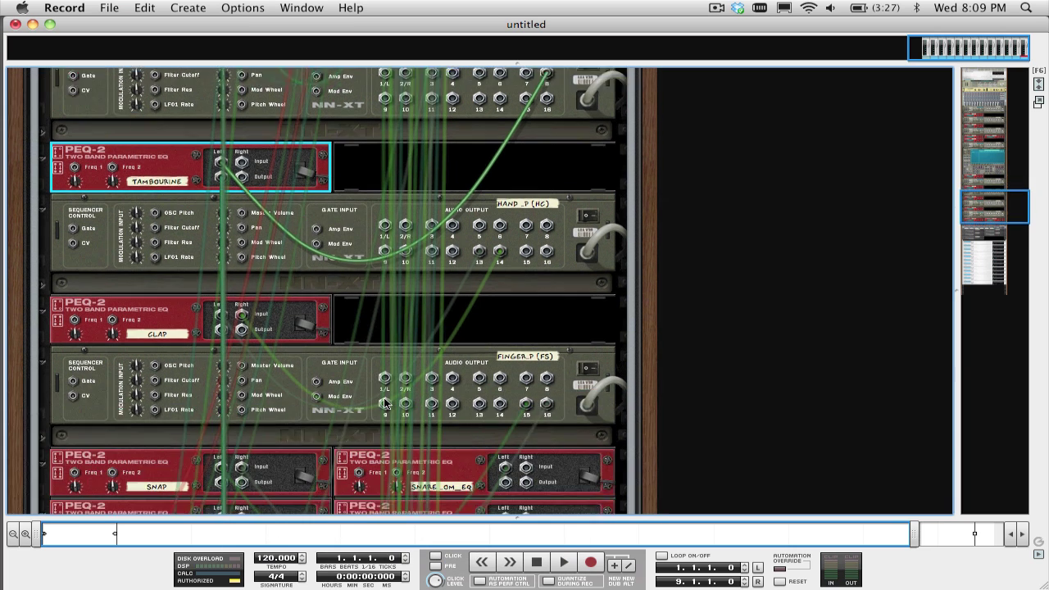
{"action": "left_click", "coordinate": [222, 310]}
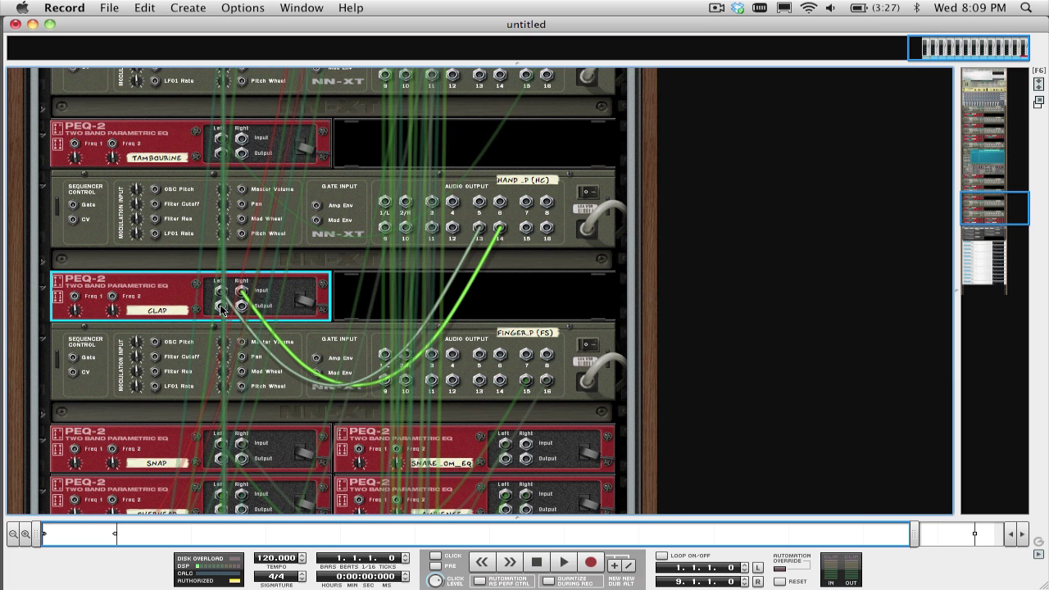
{"action": "left_click", "coordinate": [222, 310]}
{"action": "mouse_move", "coordinate": [312, 531]}
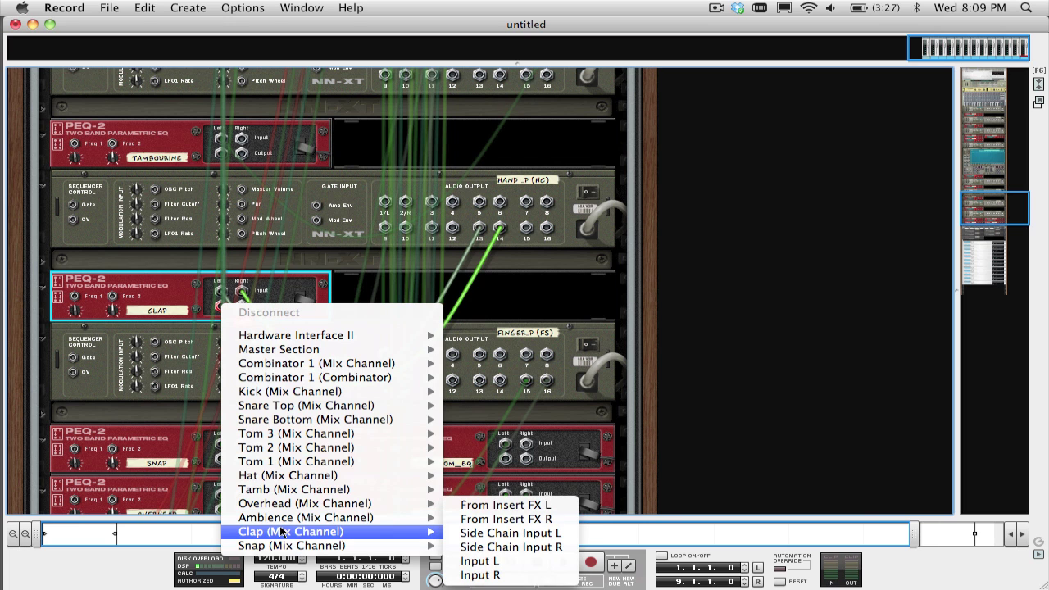
{"action": "left_click", "coordinate": [465, 564]}
{"action": "scroll", "coordinate": [305, 354], "scroll_direction": "down", "scroll_amount": 5}
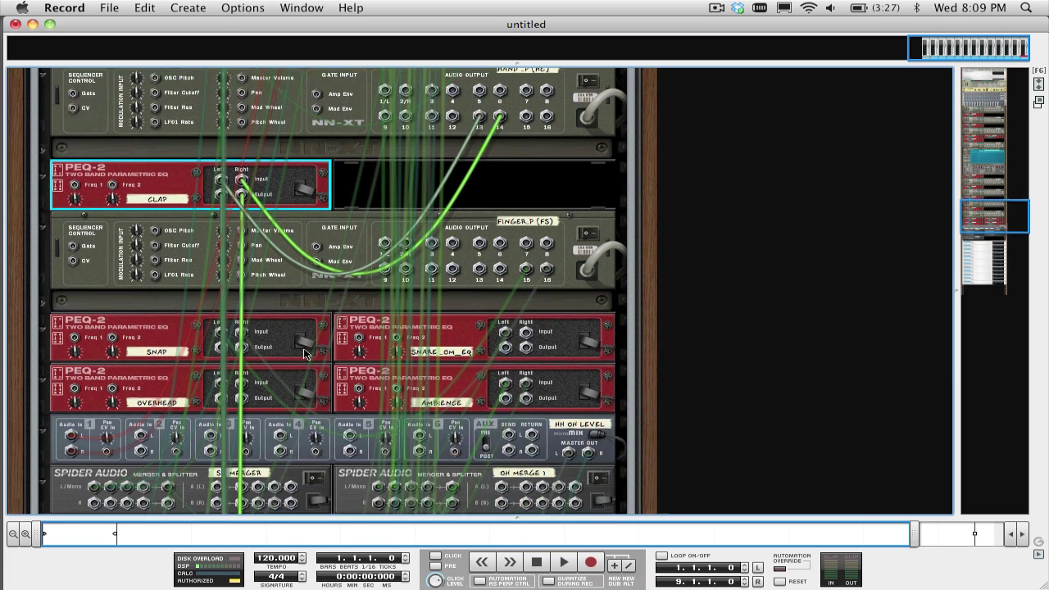
{"action": "left_click", "coordinate": [222, 255]}
{"action": "left_click", "coordinate": [221, 256]}
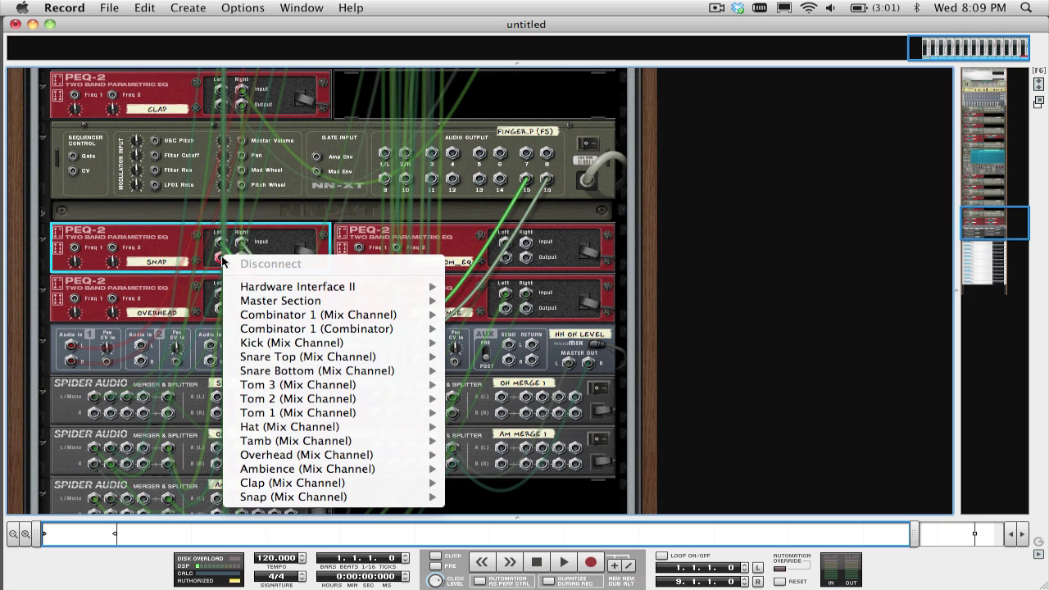
{"action": "mouse_move", "coordinate": [305, 500]}
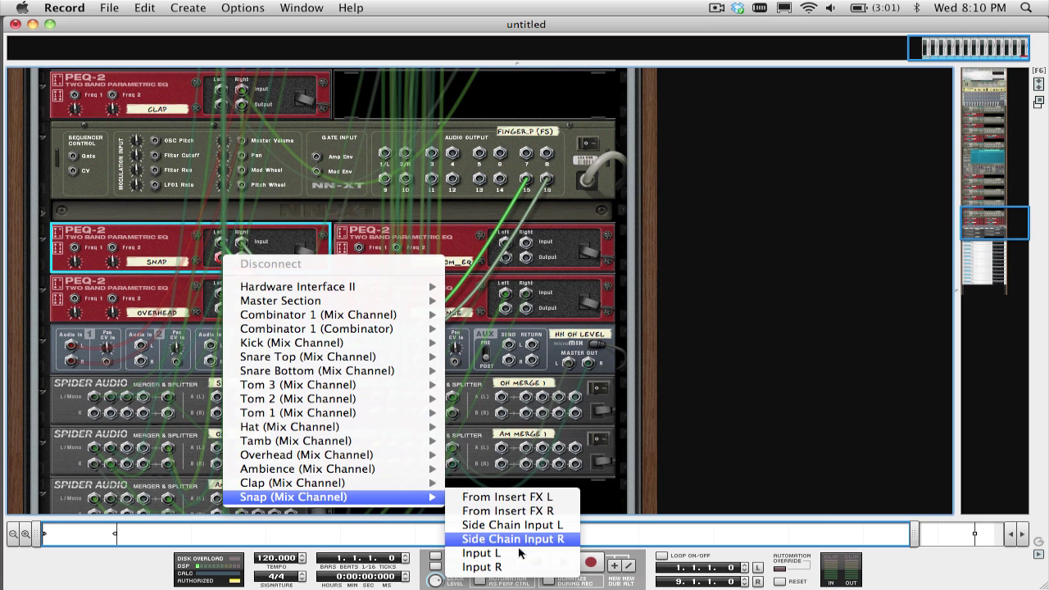
{"action": "left_click", "coordinate": [470, 554]}
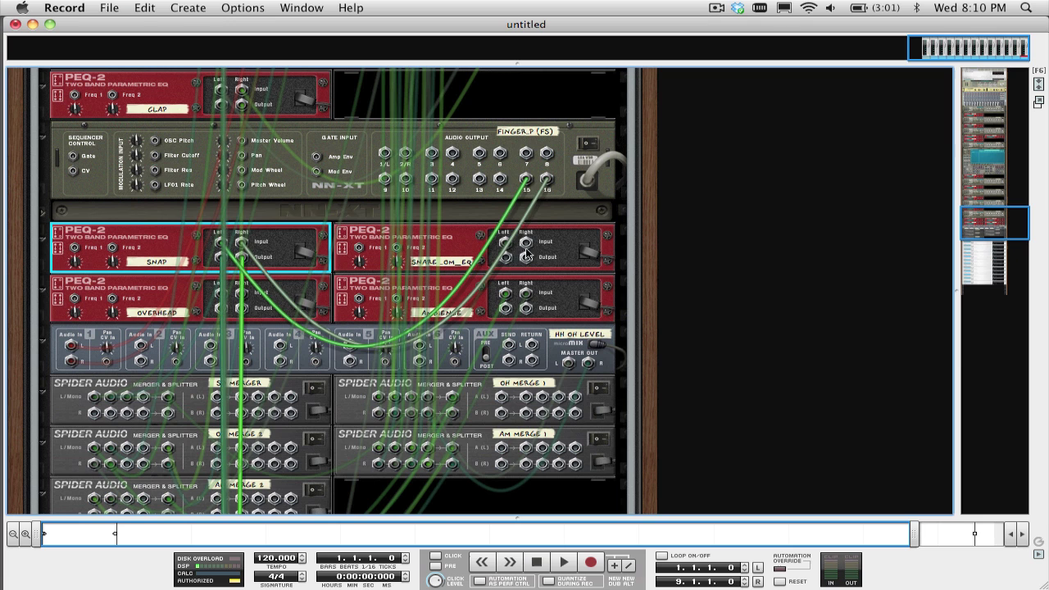
Cable the Overhead, Ambience and snare EQ outputs to Overhead, Ambience and Snare Bottom channels
{"action": "left_click", "coordinate": [222, 306]}
{"action": "left_click", "coordinate": [222, 306]}
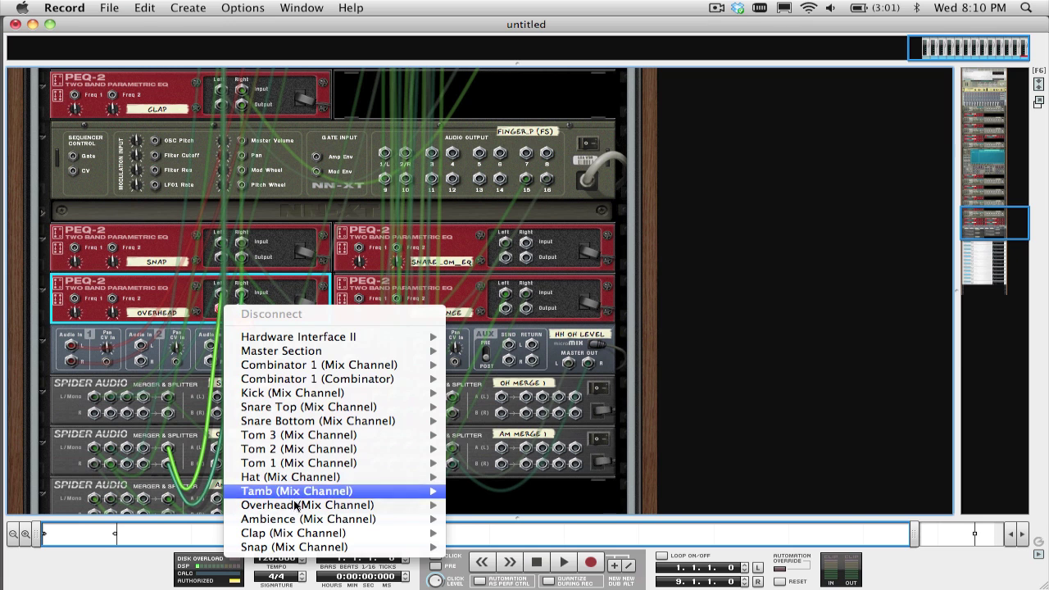
{"action": "mouse_move", "coordinate": [297, 510]}
{"action": "left_click", "coordinate": [482, 561]}
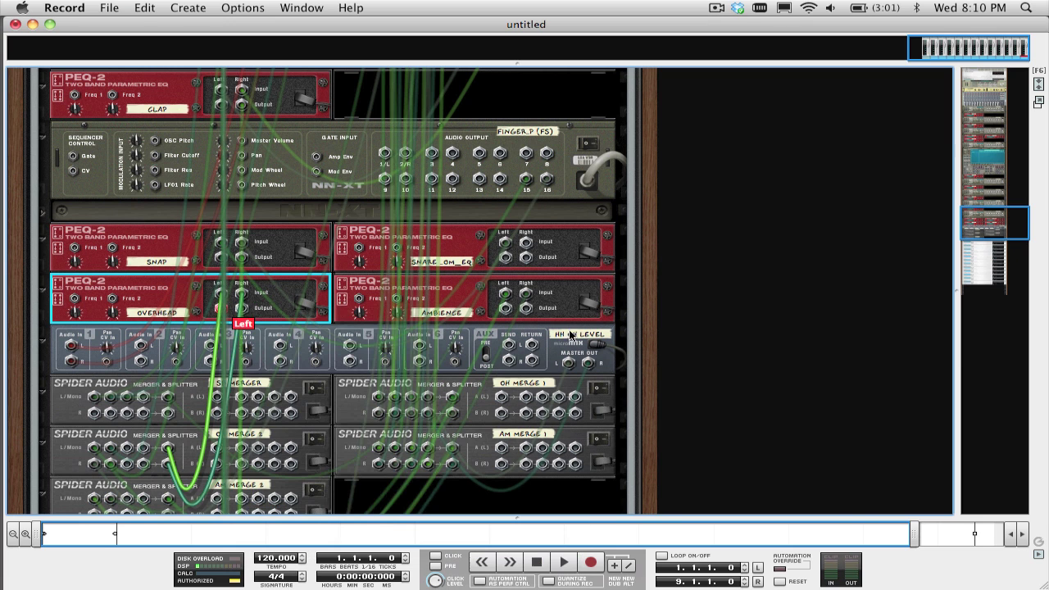
{"action": "left_click", "coordinate": [504, 309]}
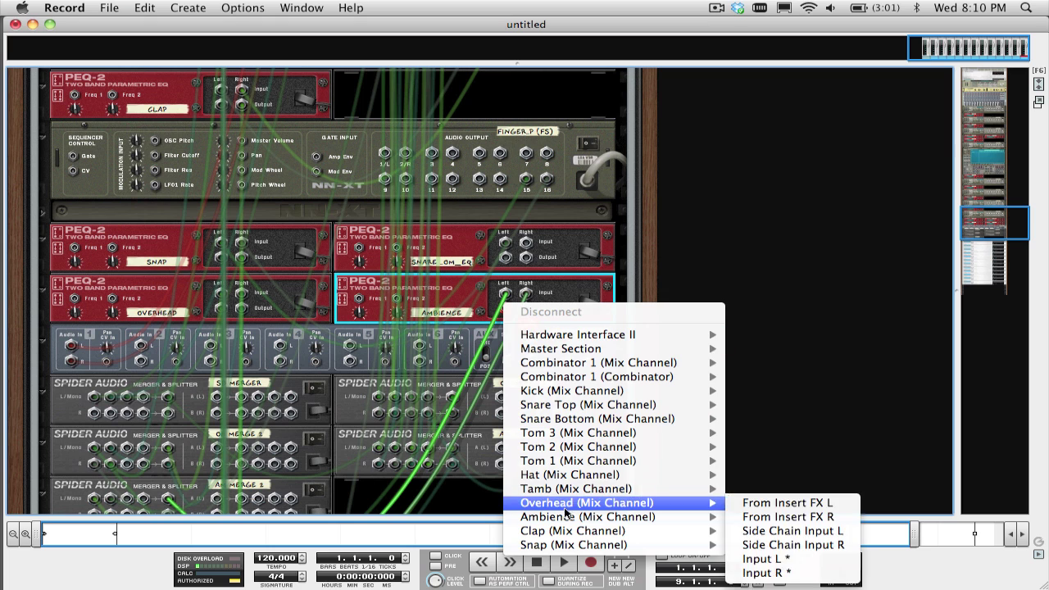
{"action": "mouse_move", "coordinate": [566, 519]}
{"action": "left_click", "coordinate": [761, 560]}
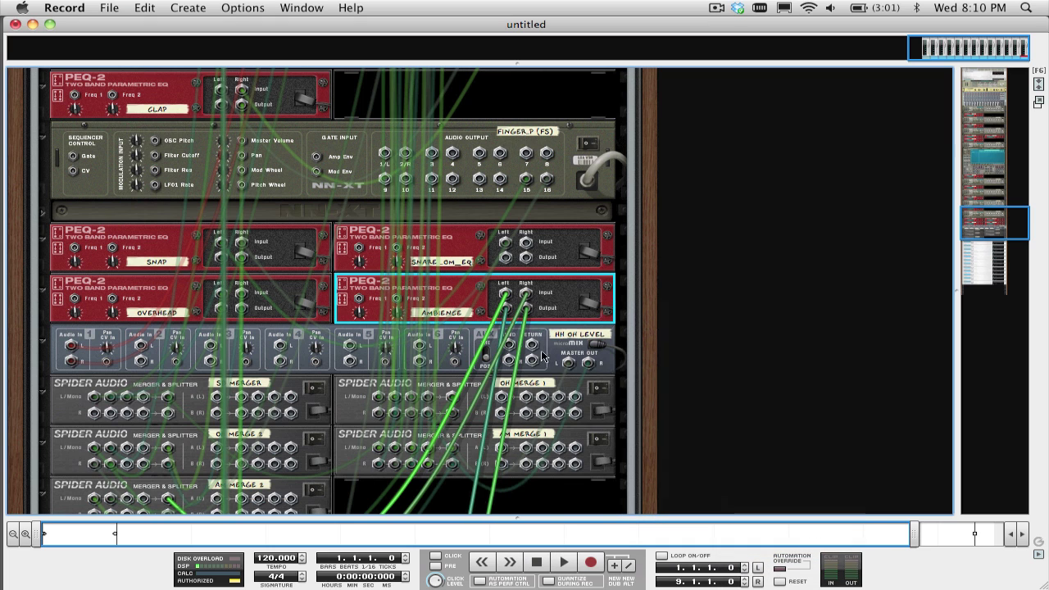
{"action": "left_click", "coordinate": [508, 261]}
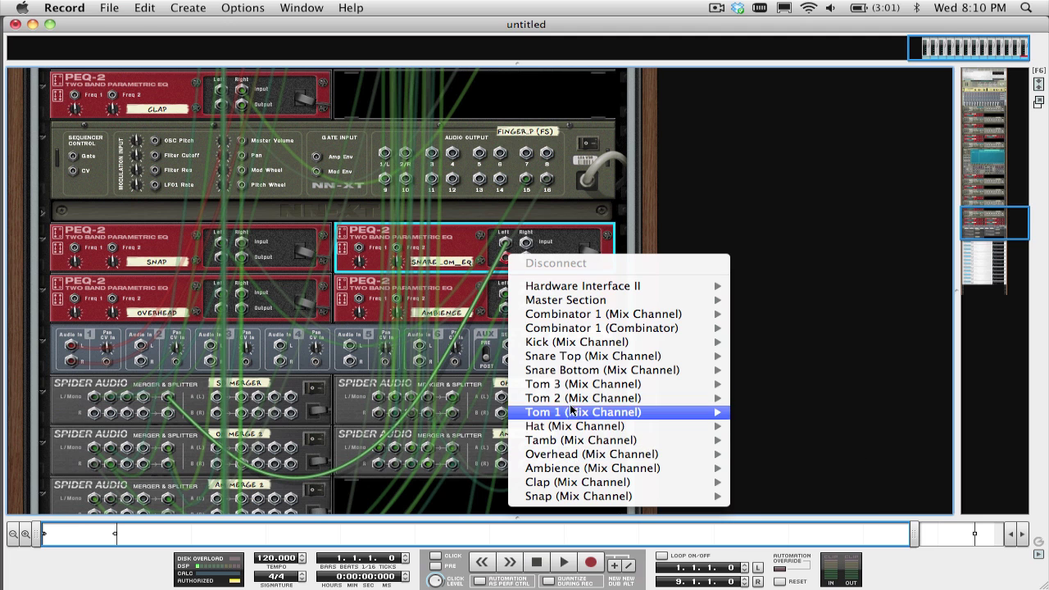
{"action": "mouse_move", "coordinate": [574, 372]}
{"action": "left_click", "coordinate": [762, 427]}
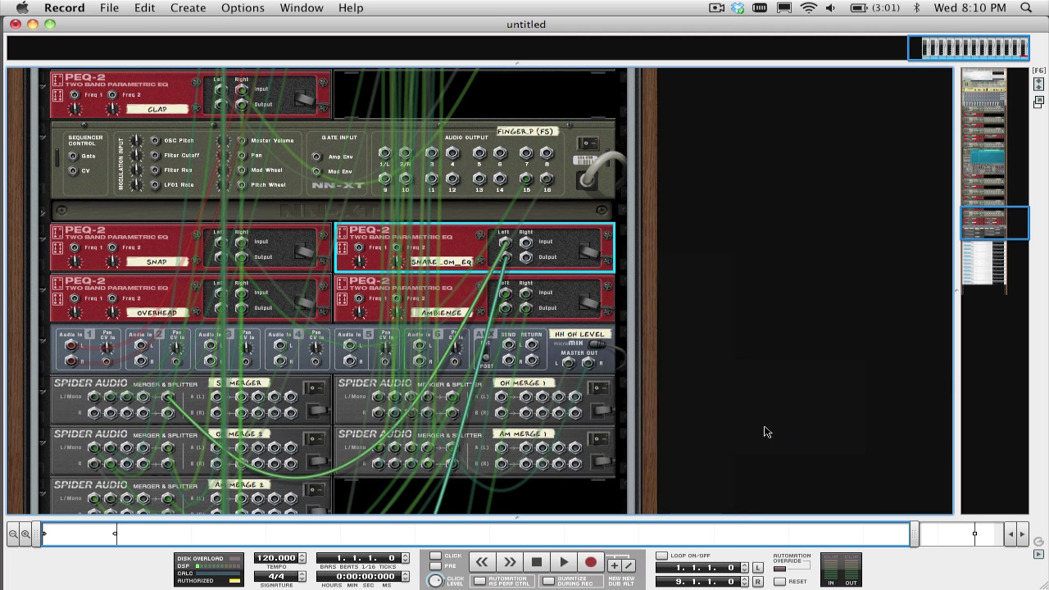
Flip the rack to the front and select the Kick, Snare, Tom, Hi Hat and Cymbals PEQ-2s
{"action": "key", "text": "Tab"}
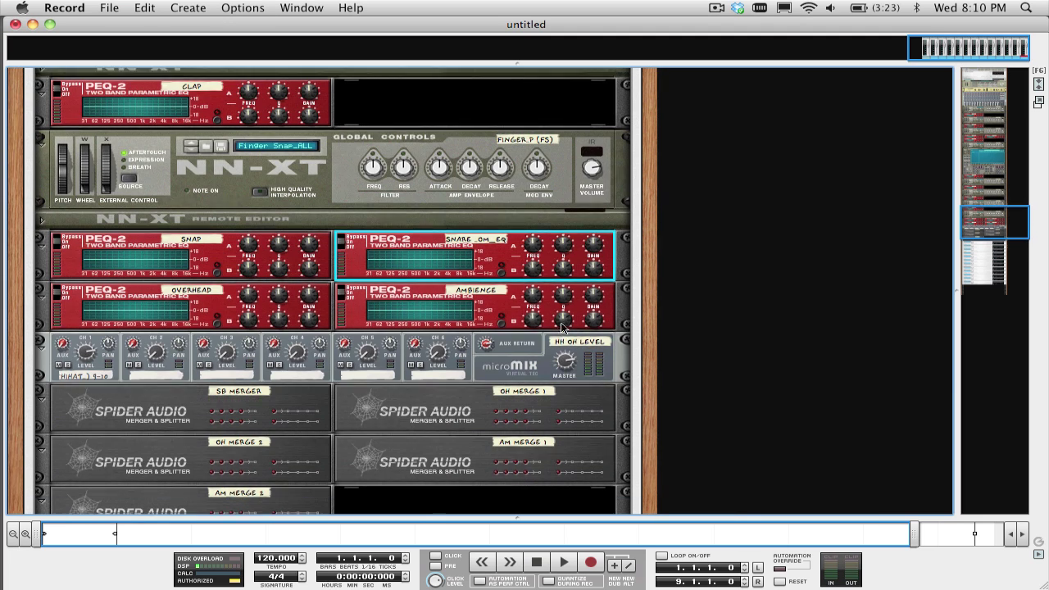
{"action": "scroll", "coordinate": [562, 326], "scroll_direction": "up", "scroll_amount": 10}
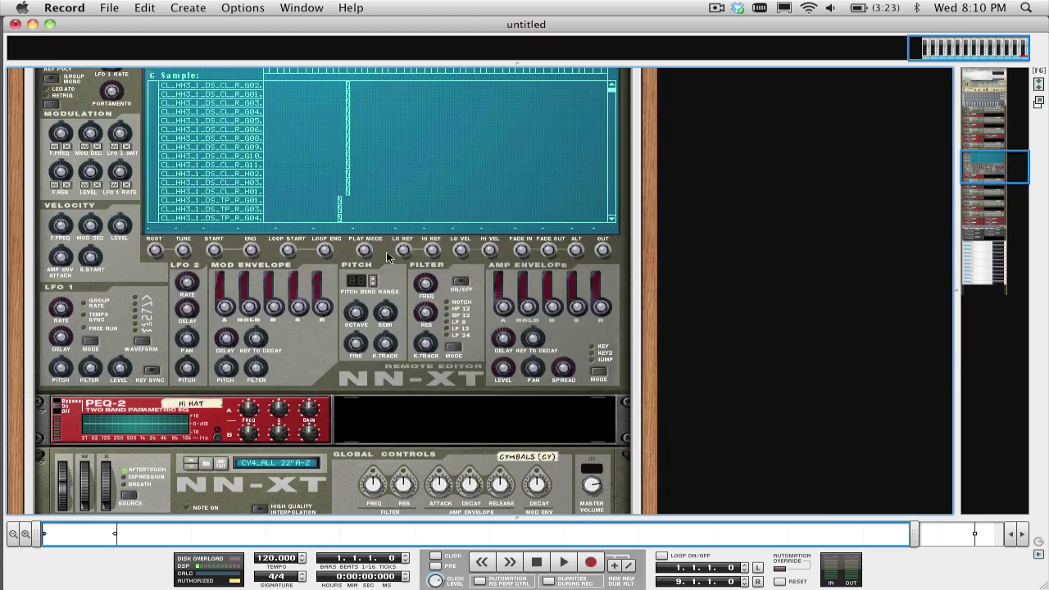
{"action": "scroll", "coordinate": [388, 257], "scroll_direction": "up", "scroll_amount": 4}
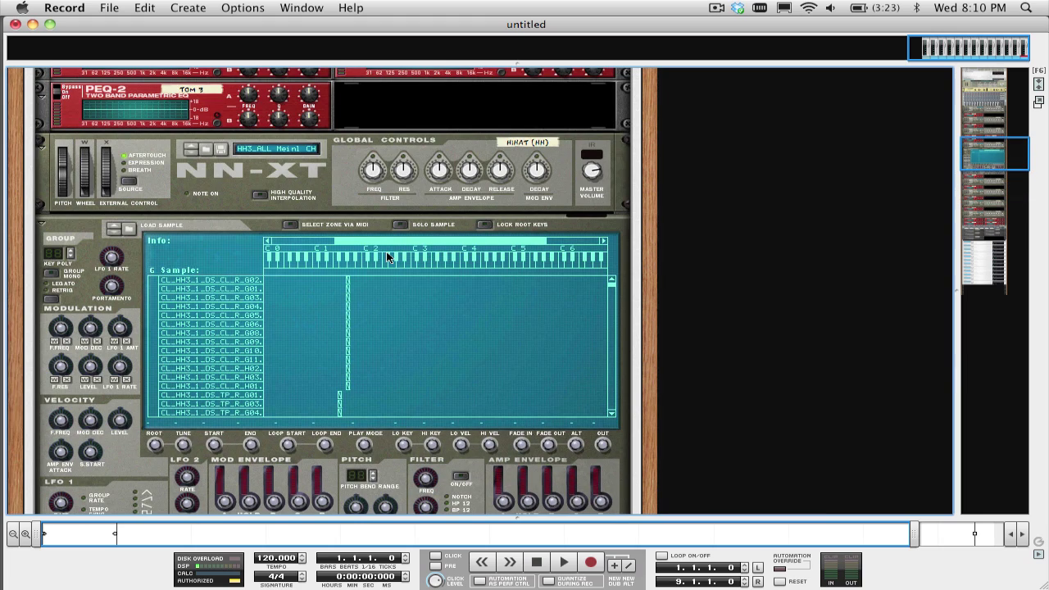
{"action": "scroll", "coordinate": [389, 257], "scroll_direction": "up", "scroll_amount": 15}
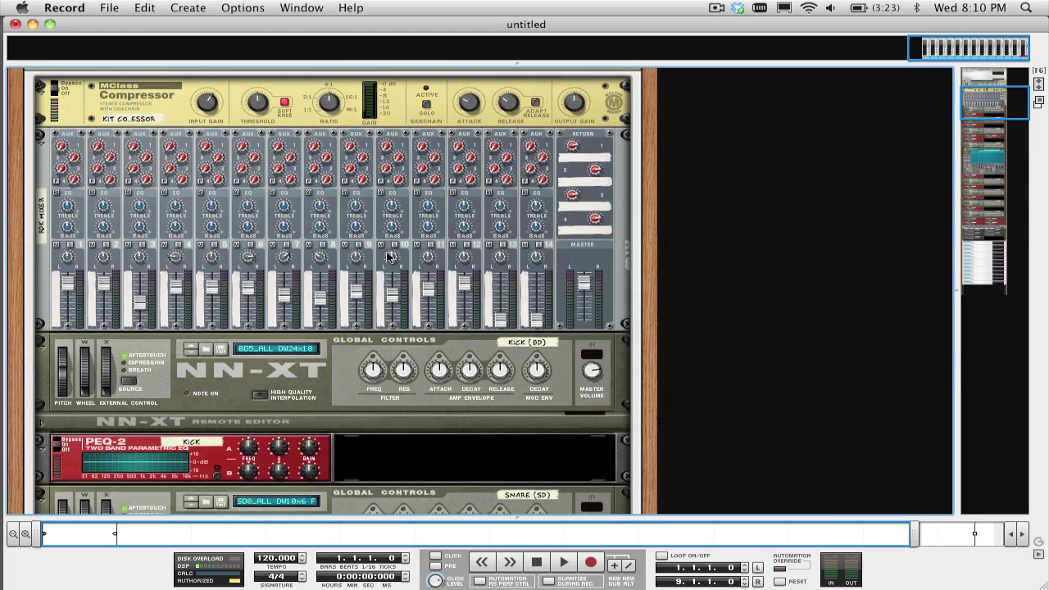
{"action": "scroll", "coordinate": [389, 258], "scroll_direction": "down", "scroll_amount": 4}
{"action": "left_click", "coordinate": [221, 254]}
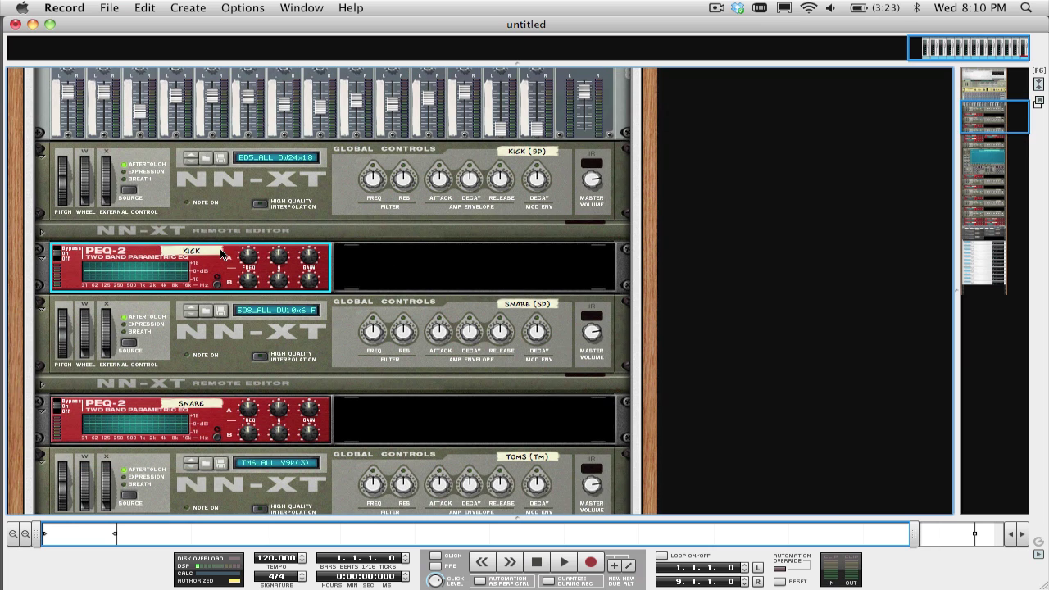
{"action": "scroll", "coordinate": [220, 253], "scroll_direction": "down", "scroll_amount": 3}
{"action": "left_click", "coordinate": [219, 270], "text": "shift"}
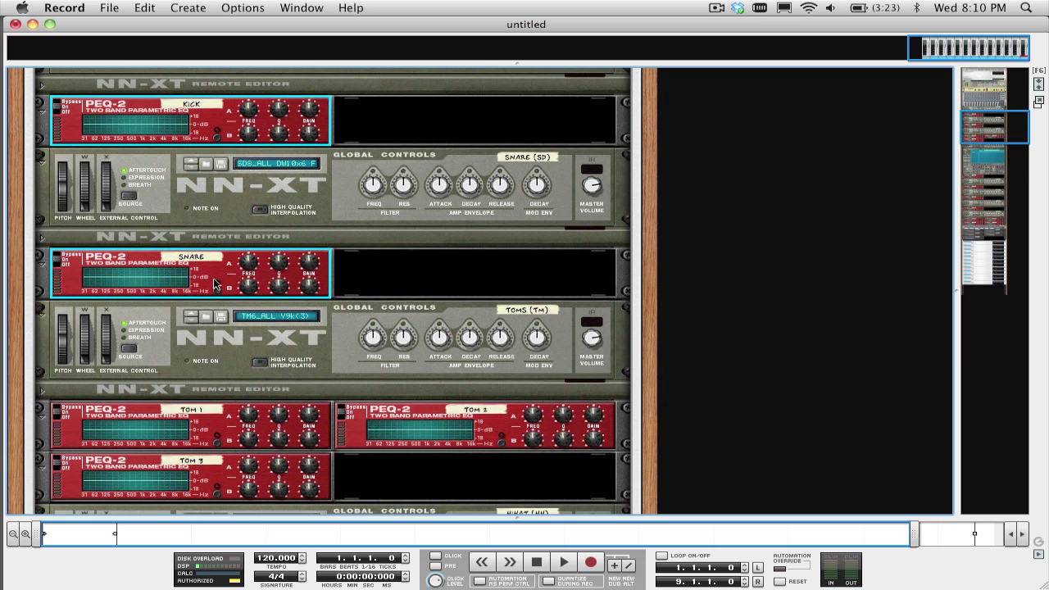
{"action": "left_click", "coordinate": [218, 417], "text": "shift"}
{"action": "left_click", "coordinate": [398, 418], "text": "shift"}
{"action": "left_click_drag", "start_coordinate": [266, 461], "coordinate": [221, 469]}
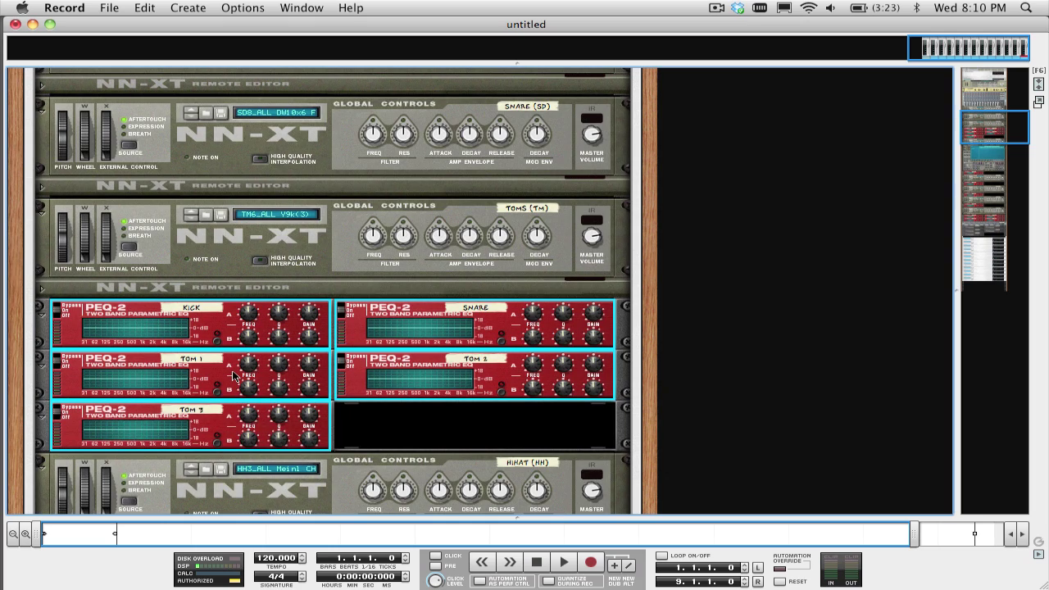
{"action": "scroll", "coordinate": [232, 369], "scroll_direction": "down", "scroll_amount": 10}
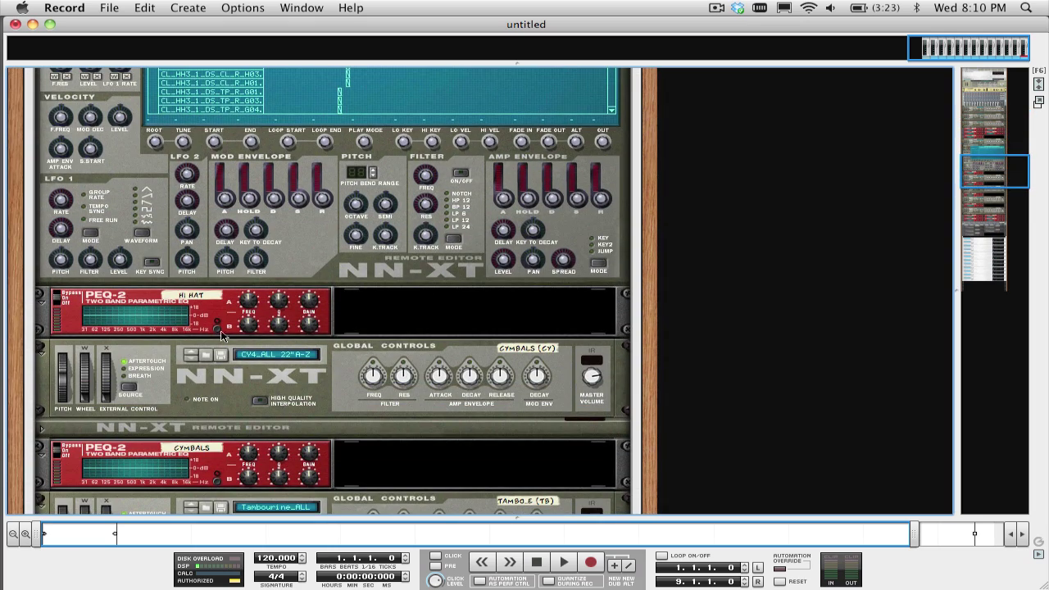
{"action": "left_click", "coordinate": [215, 326]}
{"action": "left_click", "coordinate": [234, 466], "text": "shift"}
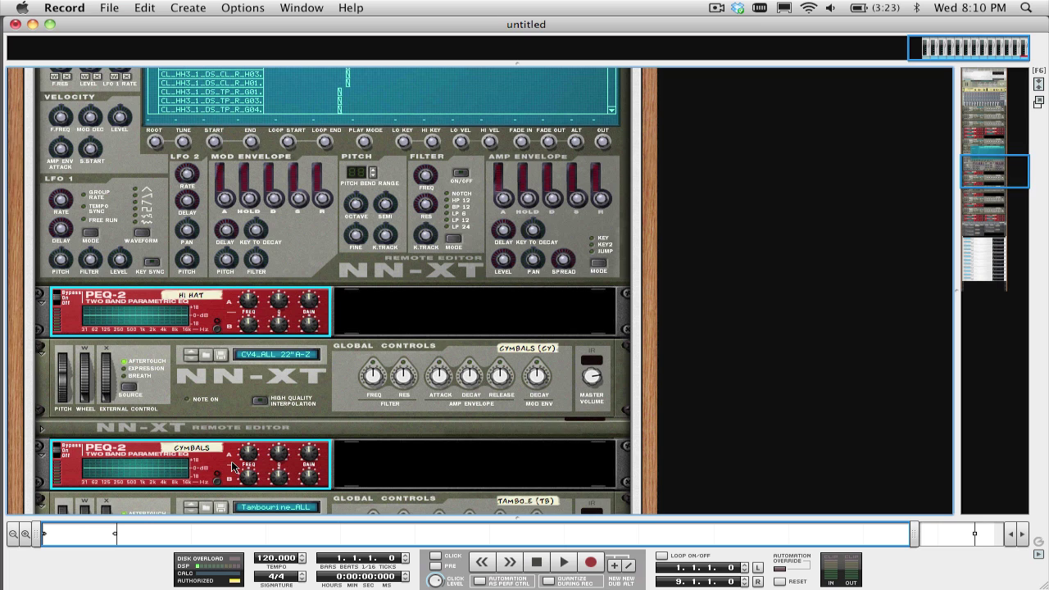
{"action": "scroll", "coordinate": [233, 467], "scroll_direction": "down", "scroll_amount": 5}
{"action": "scroll", "coordinate": [234, 467], "scroll_direction": "down", "scroll_amount": 1}
Add the Tambourine, Clap, Snap, Overhead, Ambience and snare PEQ-2s to the selection and delete them all
{"action": "left_click", "coordinate": [214, 292], "text": "shift"}
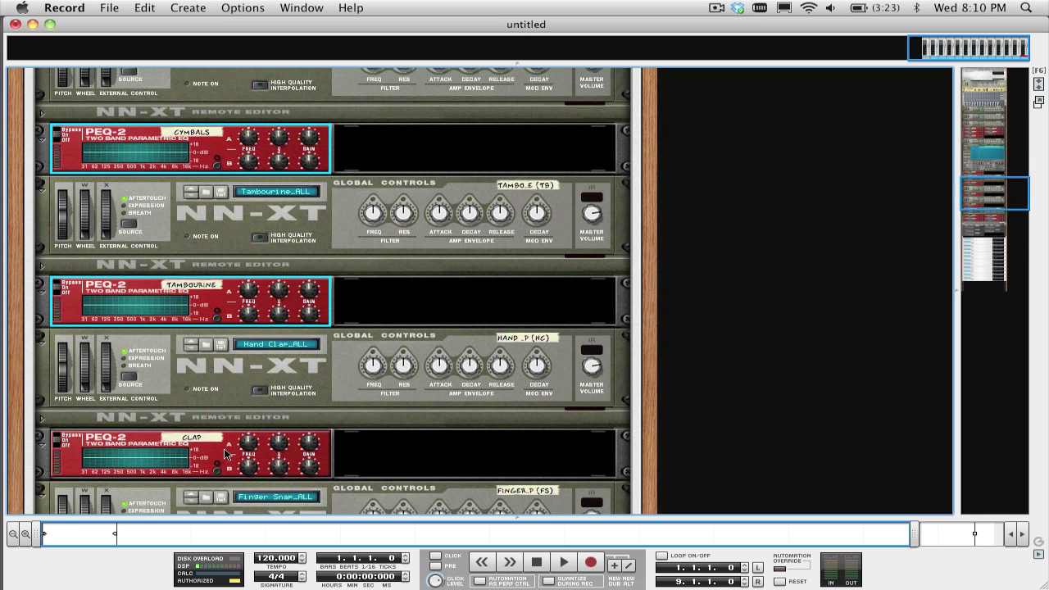
{"action": "left_click", "coordinate": [224, 453], "text": "shift"}
{"action": "scroll", "coordinate": [224, 455], "scroll_direction": "down", "scroll_amount": 12}
{"action": "left_click", "coordinate": [223, 269], "text": "shift"}
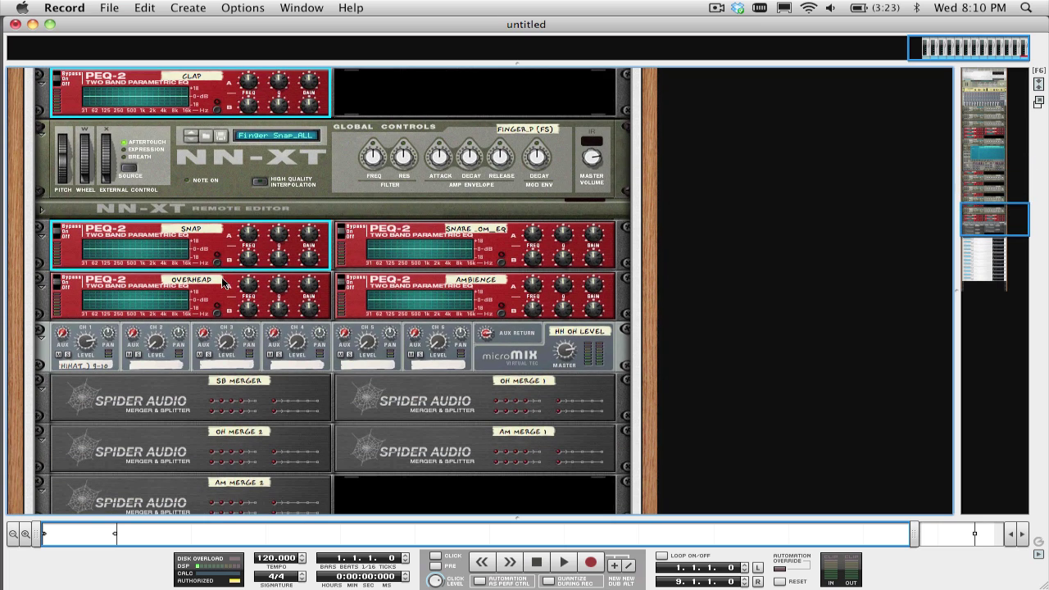
{"action": "left_click", "coordinate": [225, 287], "text": "shift"}
{"action": "left_click", "coordinate": [436, 300], "text": "shift"}
{"action": "left_click", "coordinate": [479, 278], "text": "shift"}
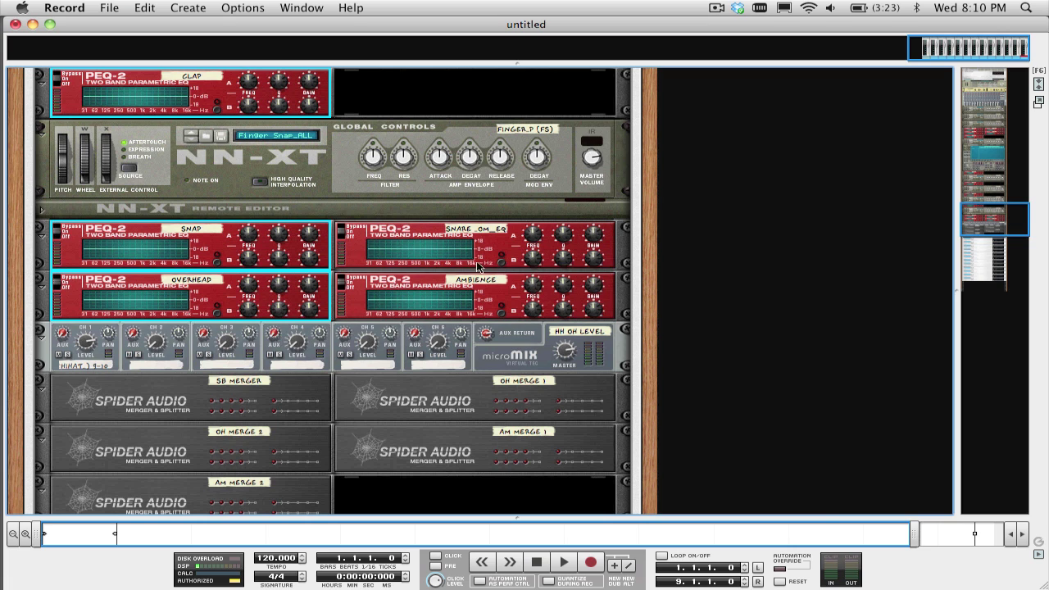
{"action": "left_click", "coordinate": [479, 265], "text": "shift"}
{"action": "left_click", "coordinate": [482, 283], "text": "shift"}
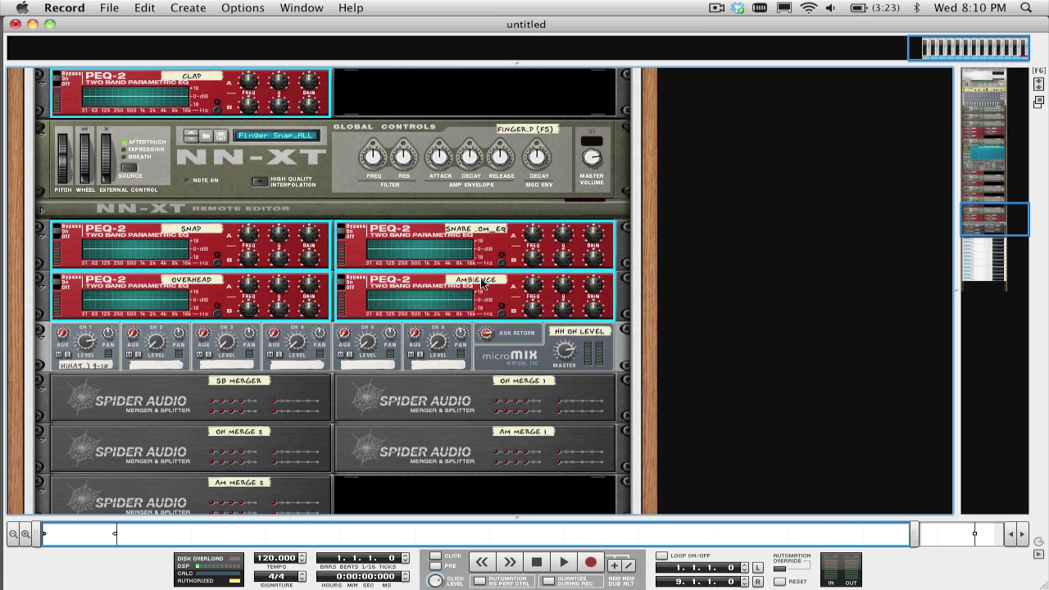
{"action": "key", "text": "Delete"}
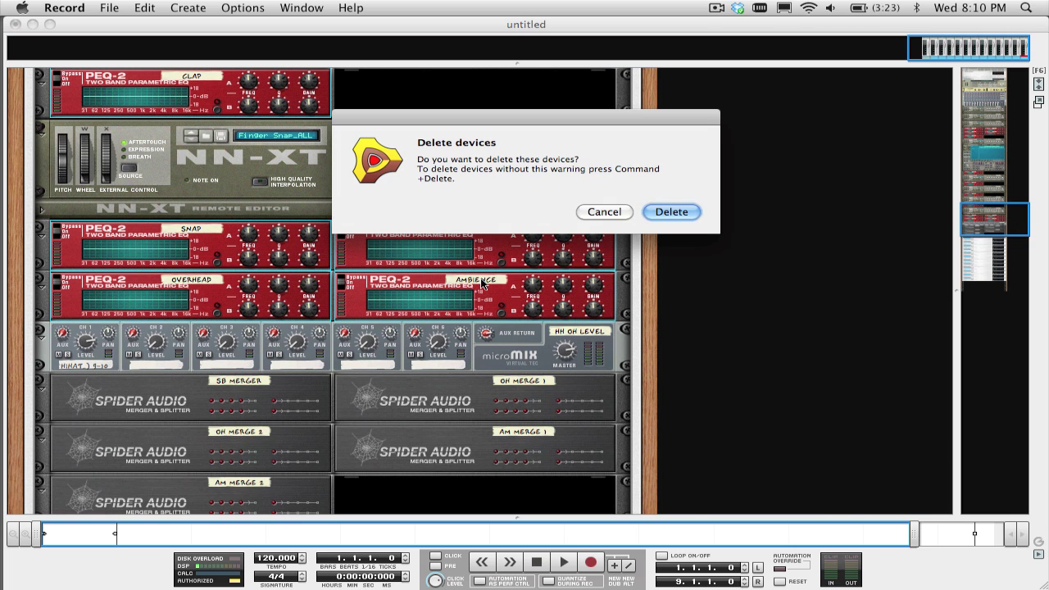
{"action": "left_click", "coordinate": [672, 212]}
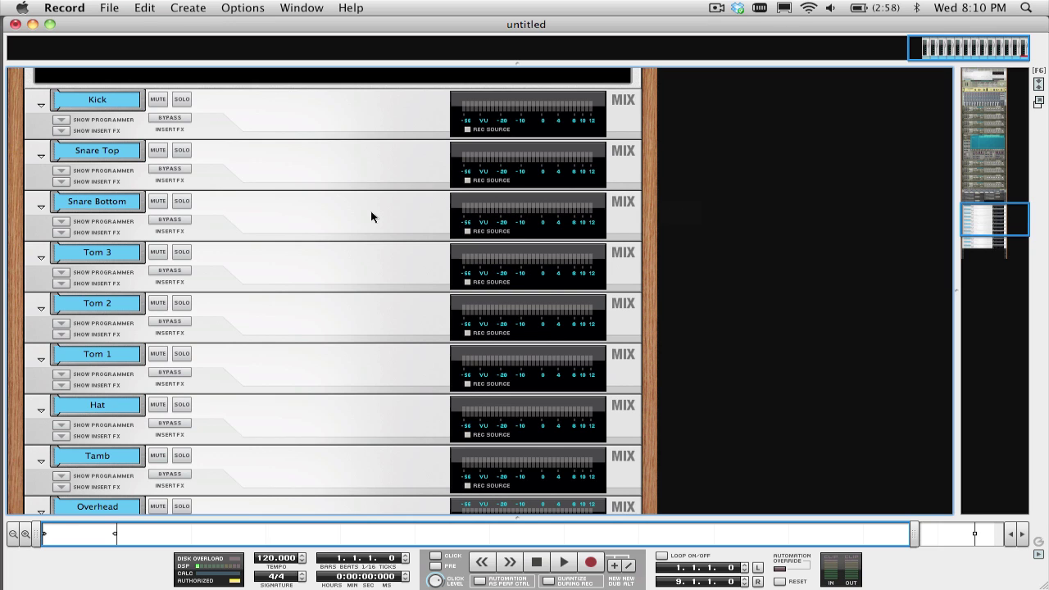
Review the rack devices, then show the Mixer with Combinator 1 and the Kick-through-Snap channels
{"action": "scroll", "coordinate": [370, 216], "scroll_direction": "up", "scroll_amount": 10}
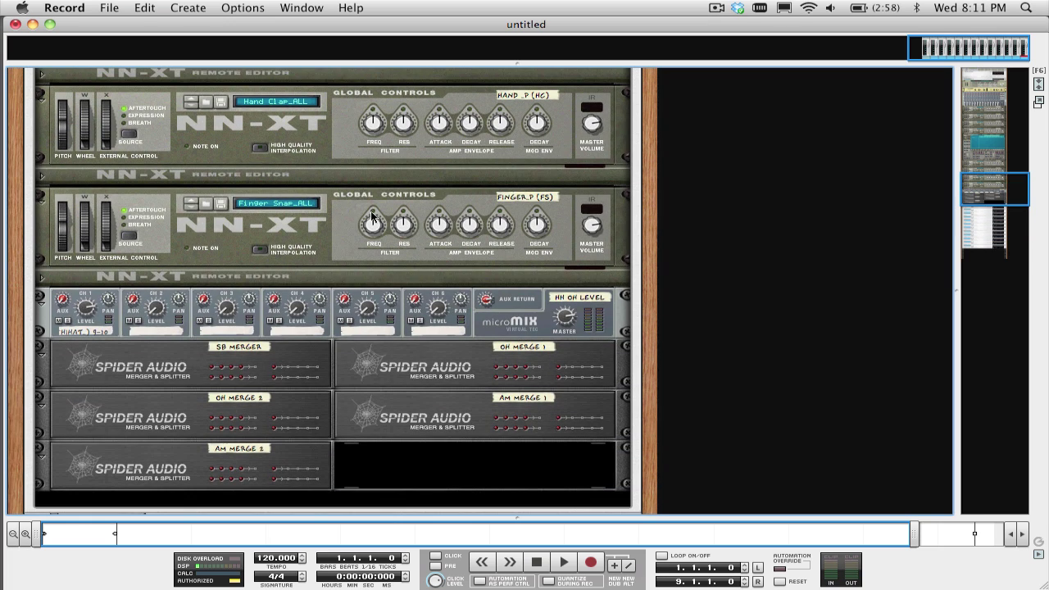
{"action": "scroll", "coordinate": [370, 216], "scroll_direction": "up", "scroll_amount": 15}
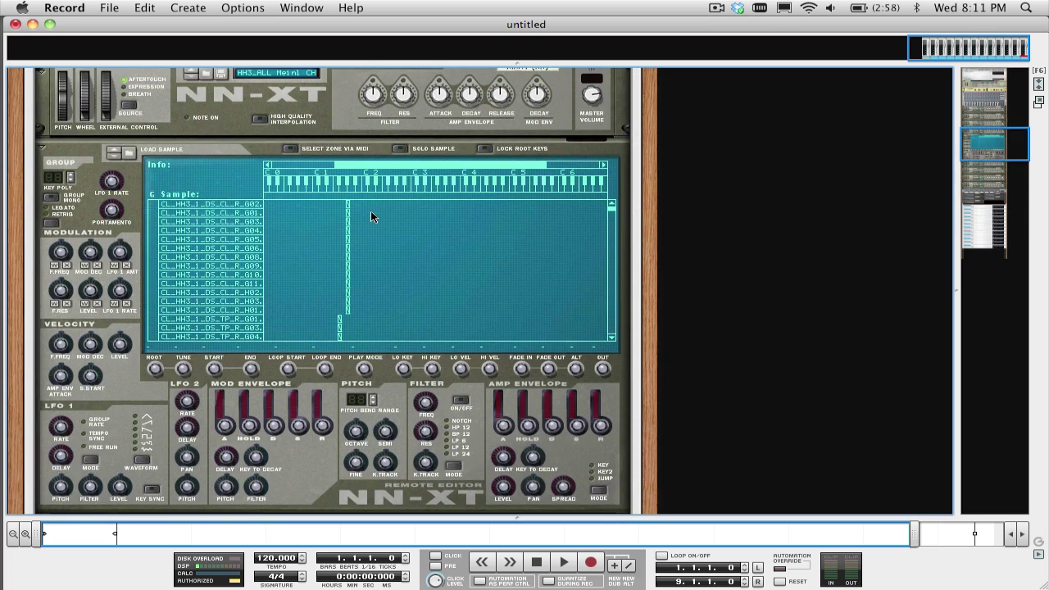
{"action": "scroll", "coordinate": [370, 216], "scroll_direction": "up", "scroll_amount": 3}
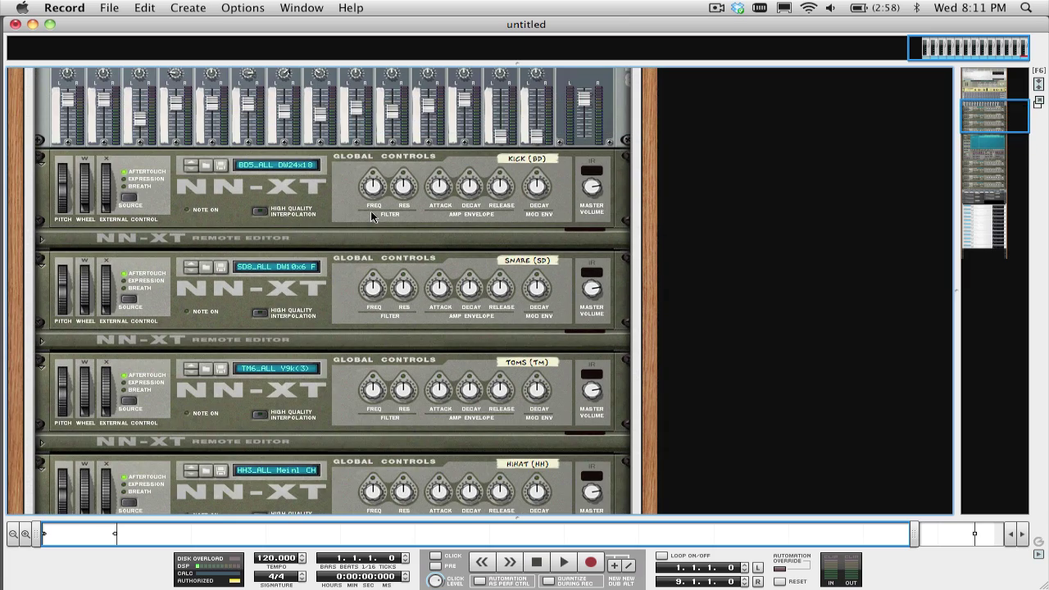
{"action": "scroll", "coordinate": [371, 216], "scroll_direction": "up", "scroll_amount": 8}
{"action": "key", "text": "F5"}
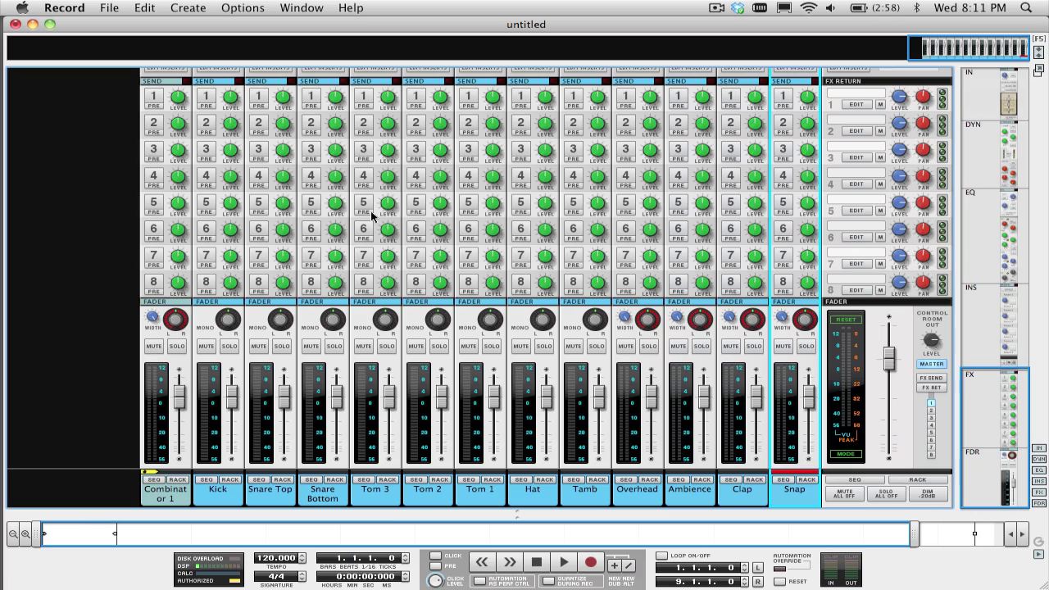
{"action": "mouse_move", "coordinate": [332, 401]}
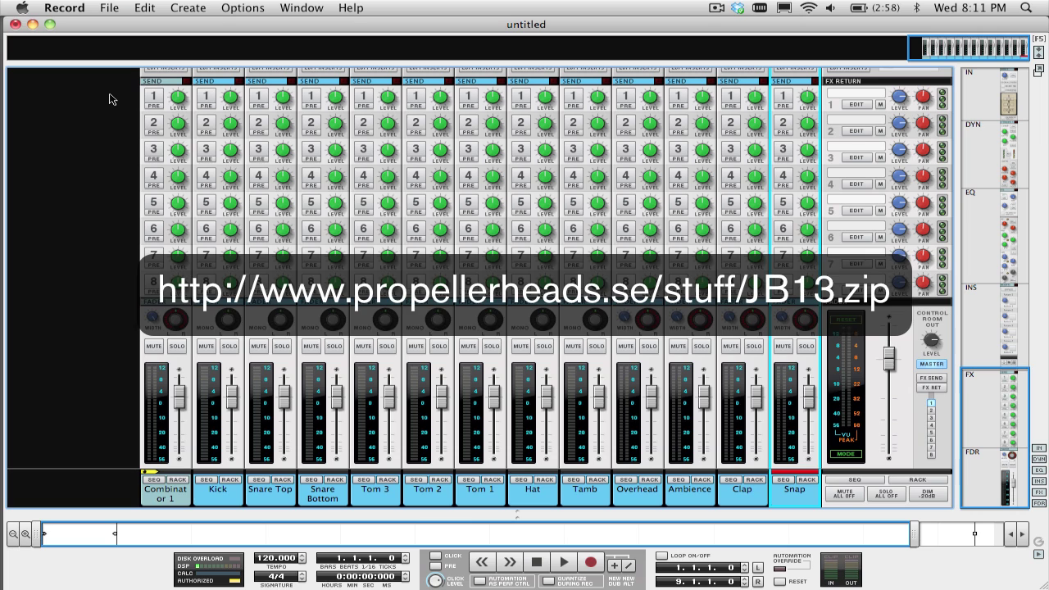
Open Jimmy All Mics (576 34) from 2010 > Week 13 > RDK Record Multi Outs > Preset Kits > Rock
{"action": "left_click", "coordinate": [119, 7]}
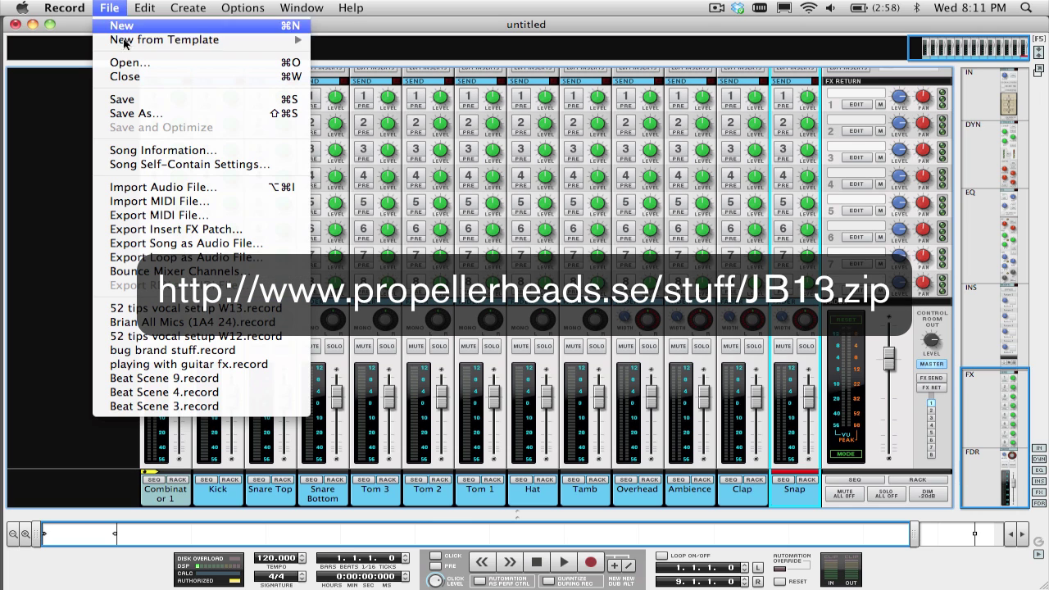
{"action": "left_click", "coordinate": [123, 66]}
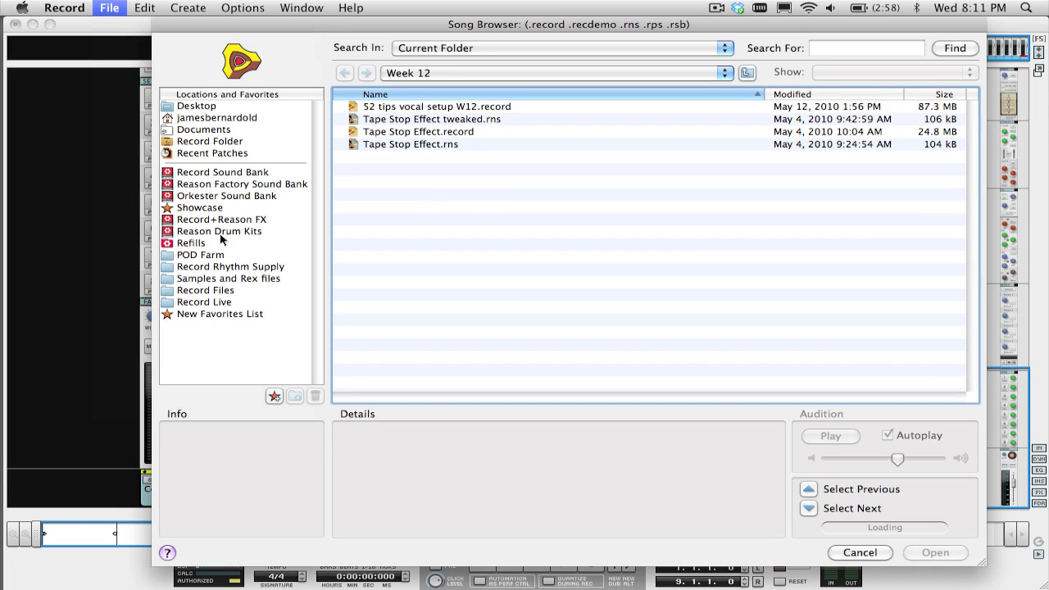
{"action": "left_click", "coordinate": [438, 74]}
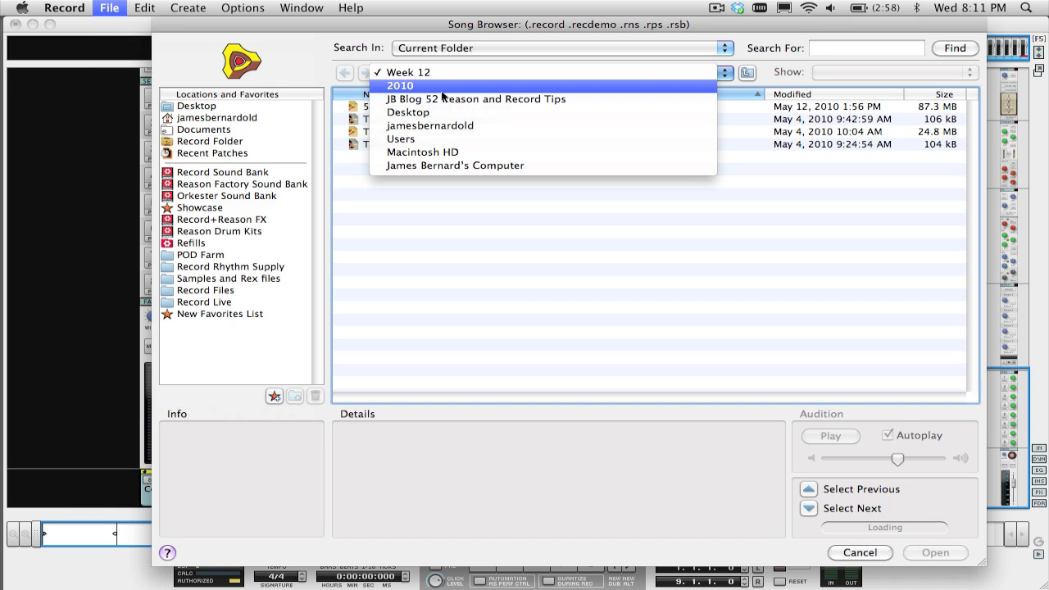
{"action": "left_click", "coordinate": [442, 89]}
{"action": "left_click", "coordinate": [392, 233]}
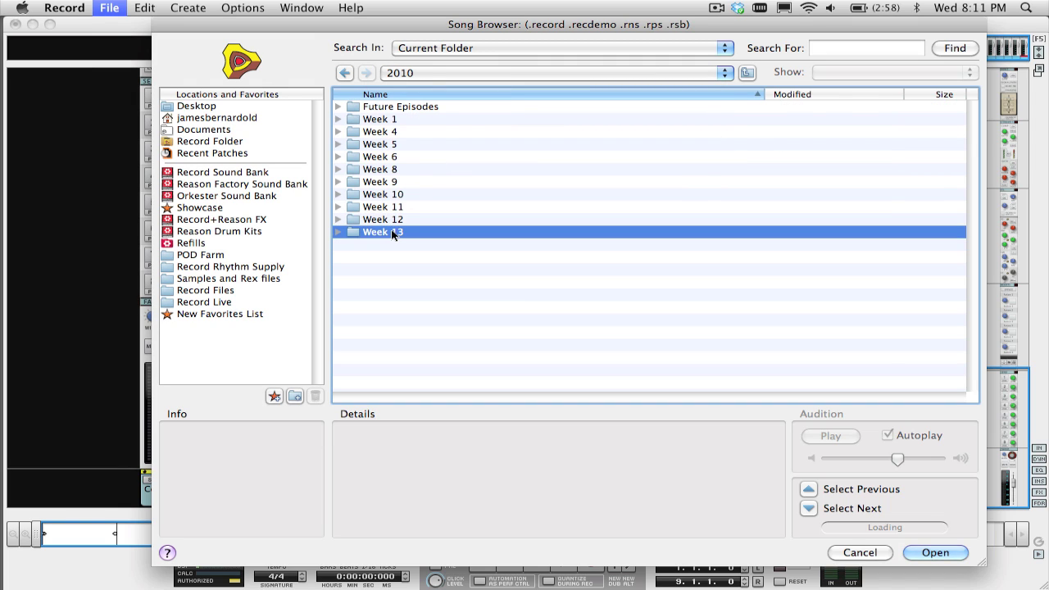
{"action": "double_click", "coordinate": [391, 233]}
{"action": "double_click", "coordinate": [382, 121]}
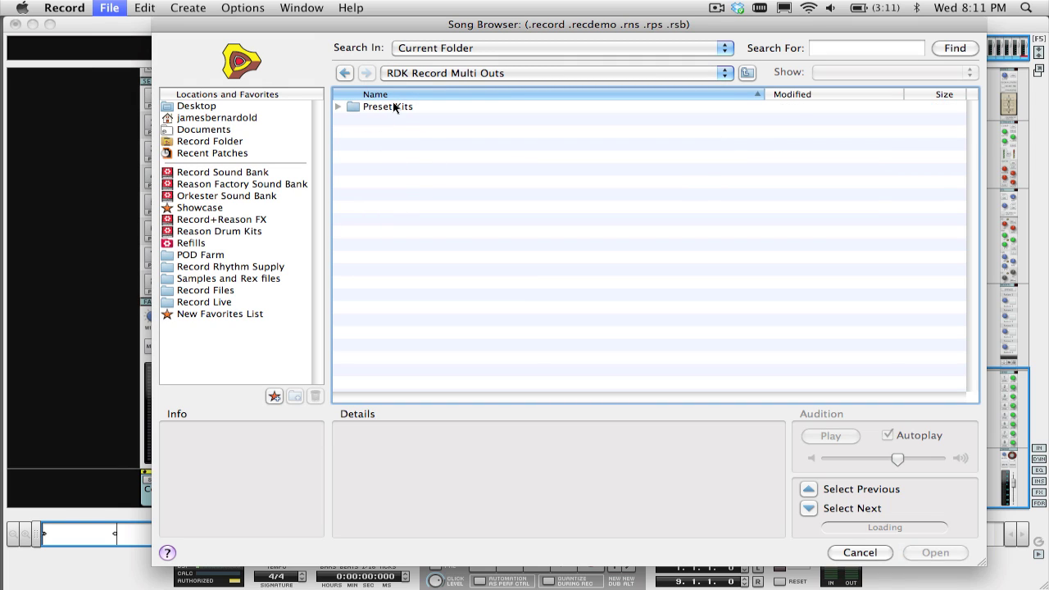
{"action": "double_click", "coordinate": [393, 107]}
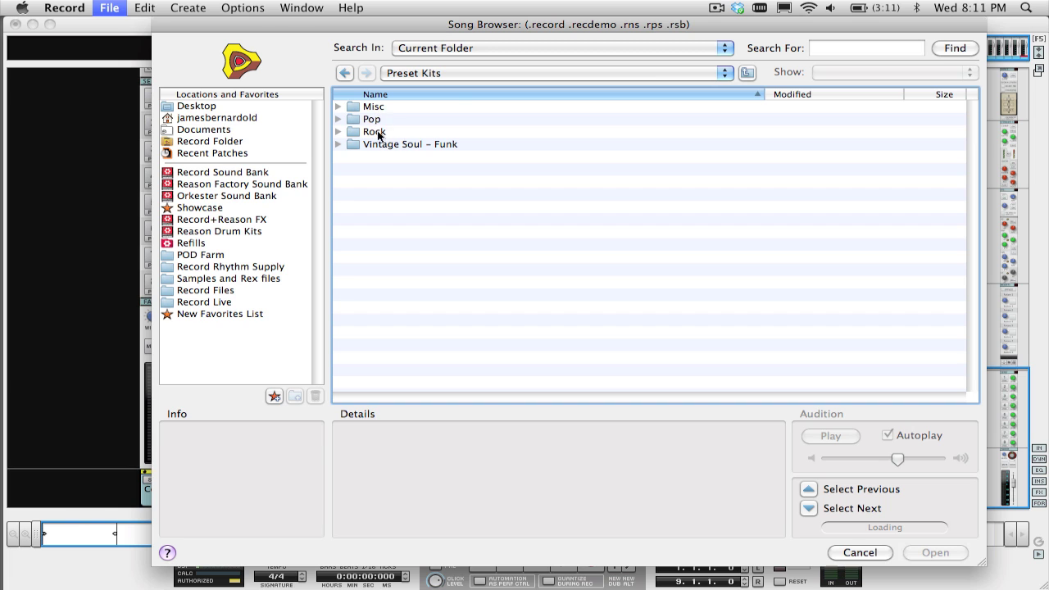
{"action": "double_click", "coordinate": [377, 132]}
{"action": "left_click", "coordinate": [415, 119]}
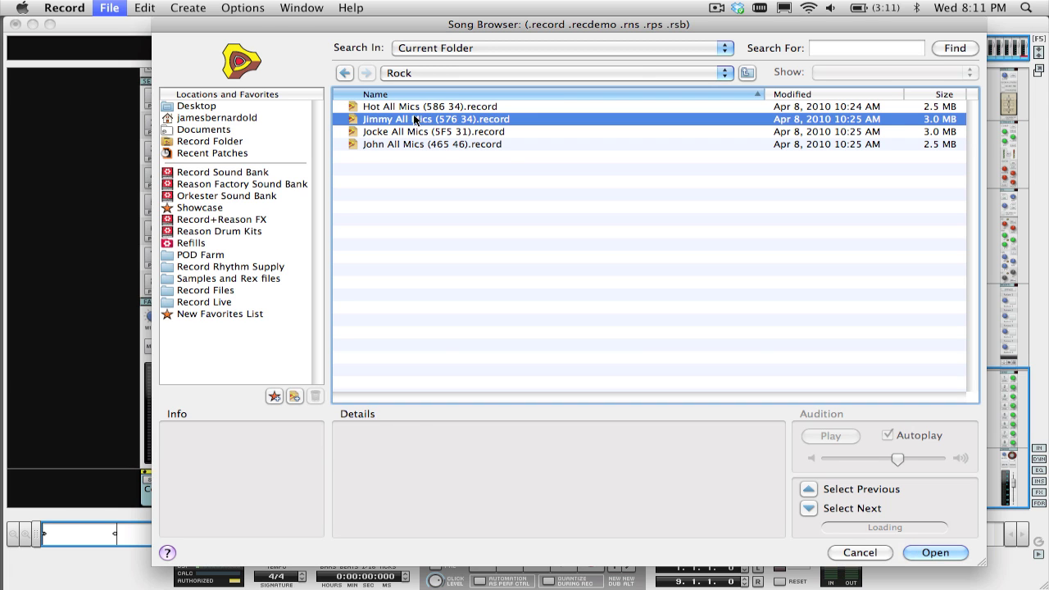
{"action": "left_click", "coordinate": [937, 553]}
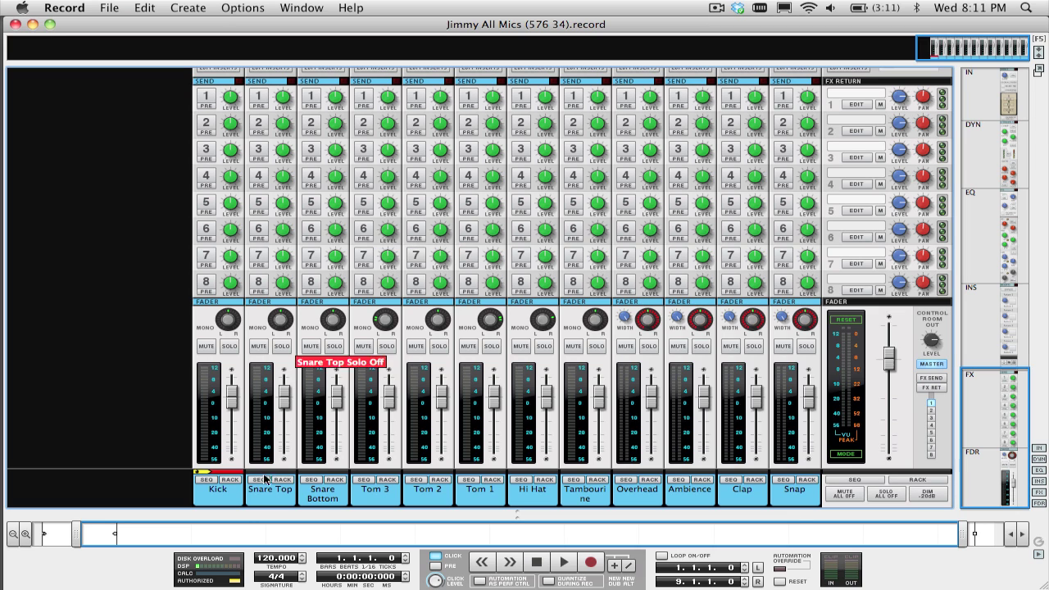
Select all channels in the Jimmy All Mics song and copy the channels and tracks
{"action": "left_click", "coordinate": [144, 7]}
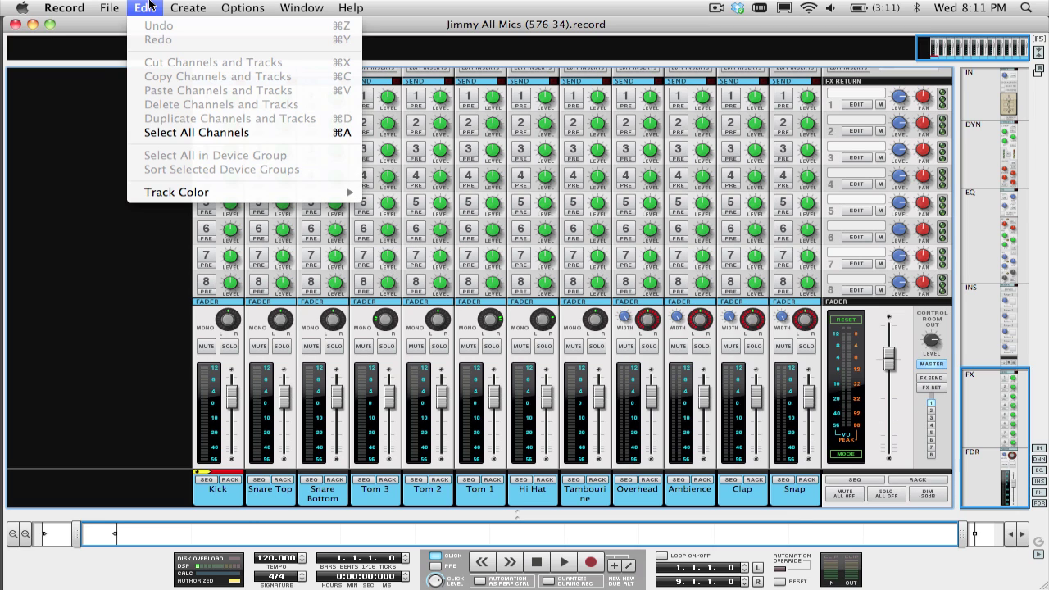
{"action": "left_click", "coordinate": [176, 135]}
{"action": "key", "text": "super+c"}
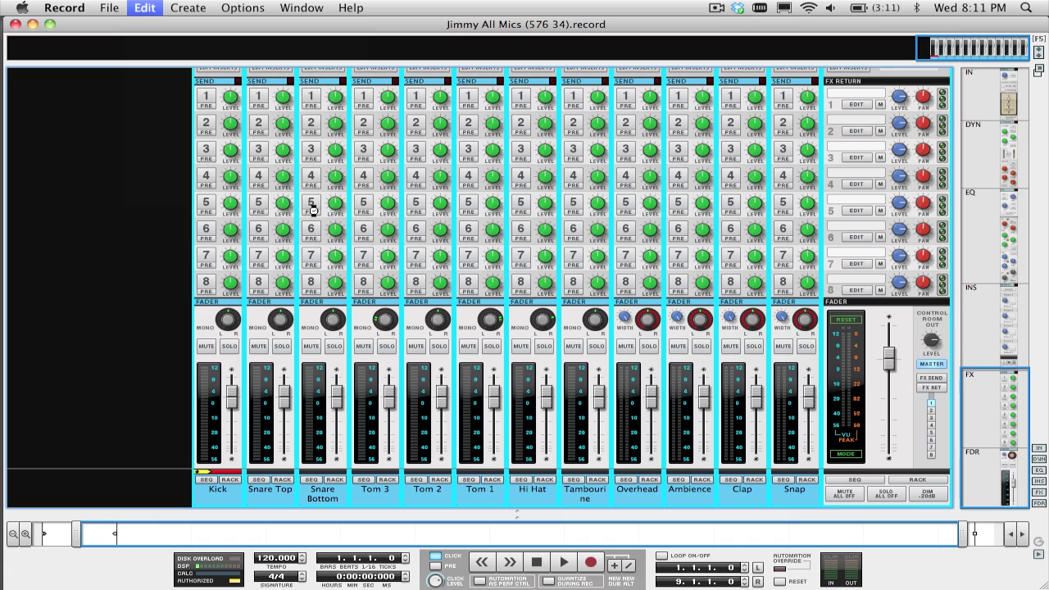
{"action": "left_click", "coordinate": [151, 7]}
{"action": "left_click", "coordinate": [168, 77]}
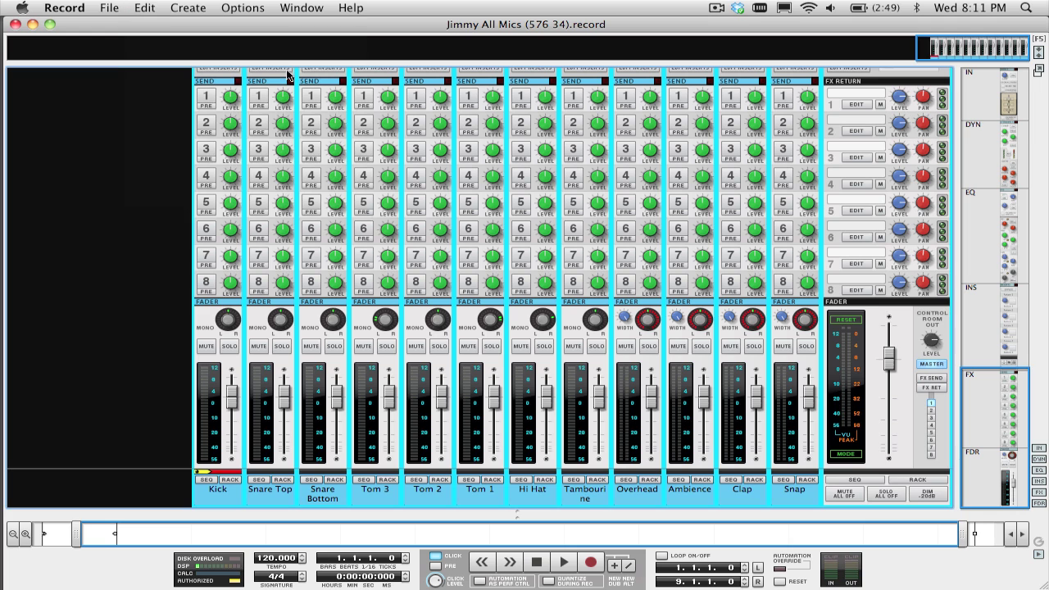
Paste the copied Jimmy All Mics channels and track into the untitled song, then view the sequencer
{"action": "left_click_drag", "start_coordinate": [210, 30], "coordinate": [471, 30]}
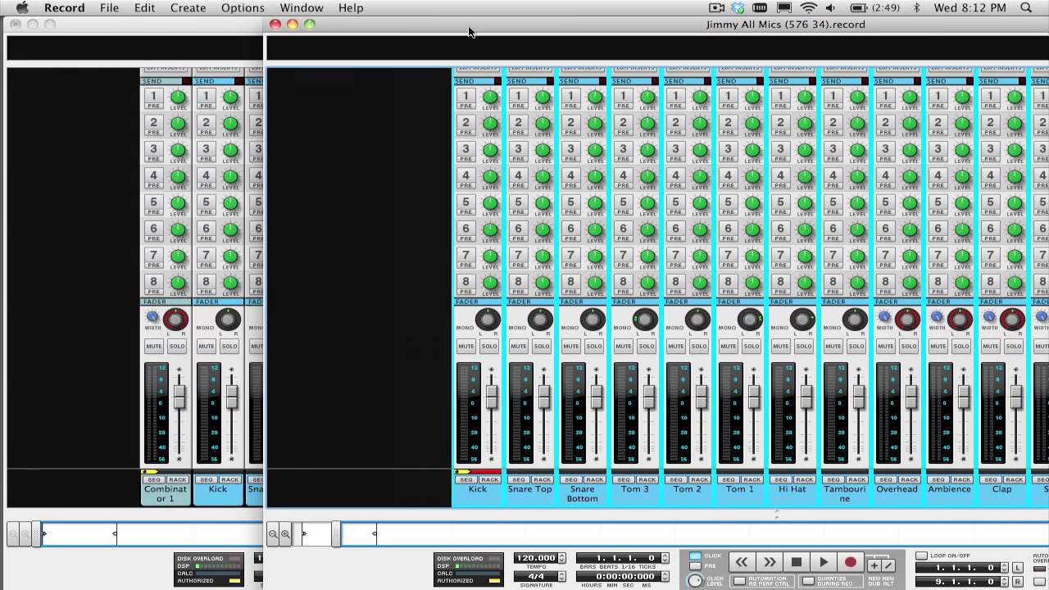
{"action": "left_click", "coordinate": [218, 28]}
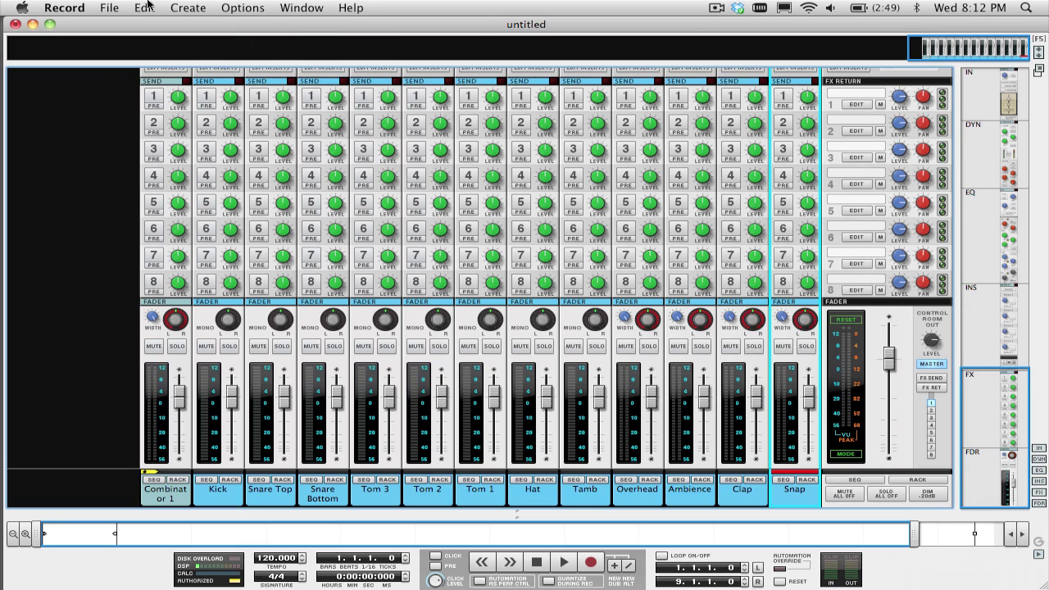
{"action": "left_click", "coordinate": [147, 6]}
{"action": "left_click", "coordinate": [169, 91]}
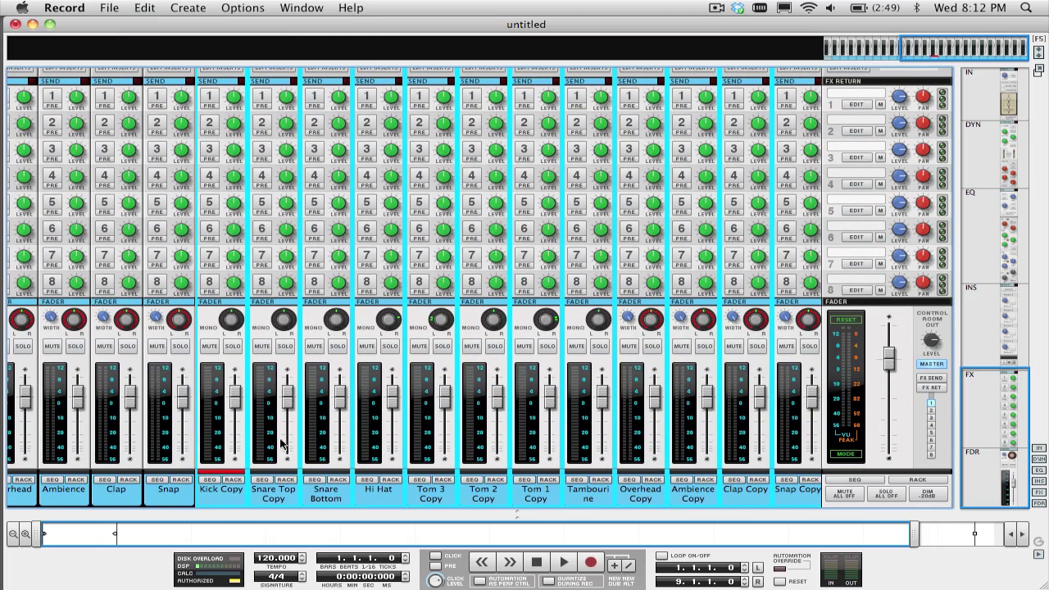
{"action": "key", "text": "F7"}
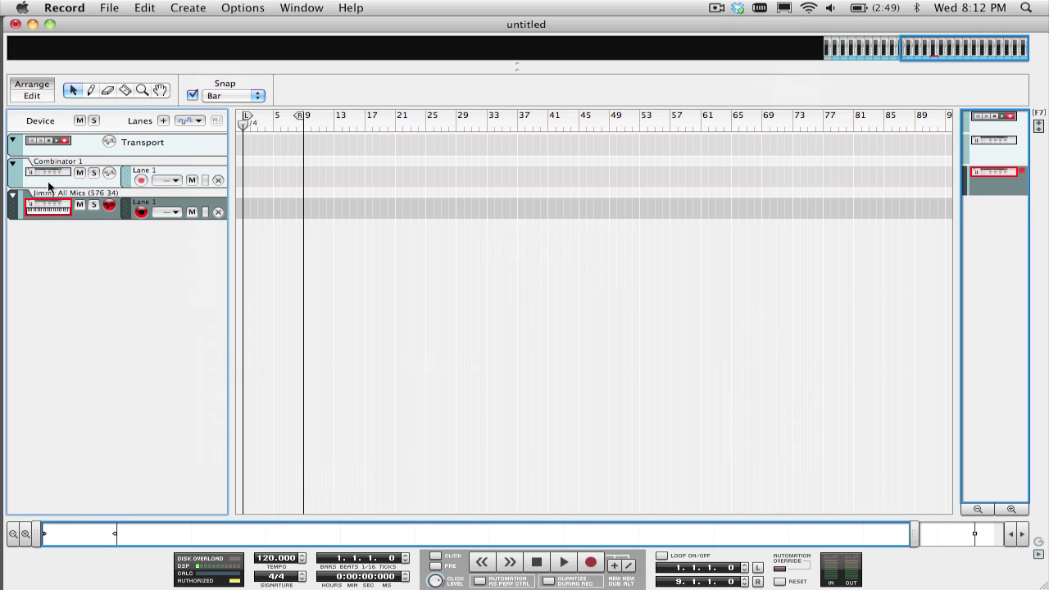
Show the on-screen piano keys and play the kit's drums with keys A, S, H, G, F
{"action": "key", "text": "F4"}
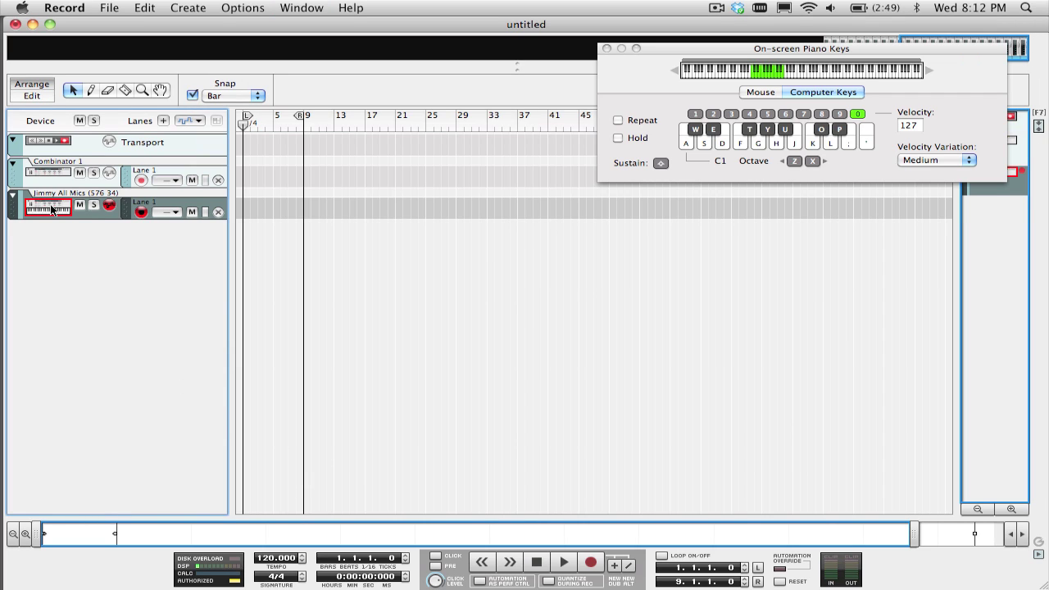
{"action": "key", "text": "a"}
{"action": "key", "text": "s"}
{"action": "key", "text": "a"}
{"action": "key", "text": "h"}
{"action": "key", "text": "g"}
{"action": "key", "text": "f"}
{"action": "key", "text": "a"}
In the Mixer, play drums with keys J, L, G, S and watch the copied channels' meters
{"action": "key", "text": "F5"}
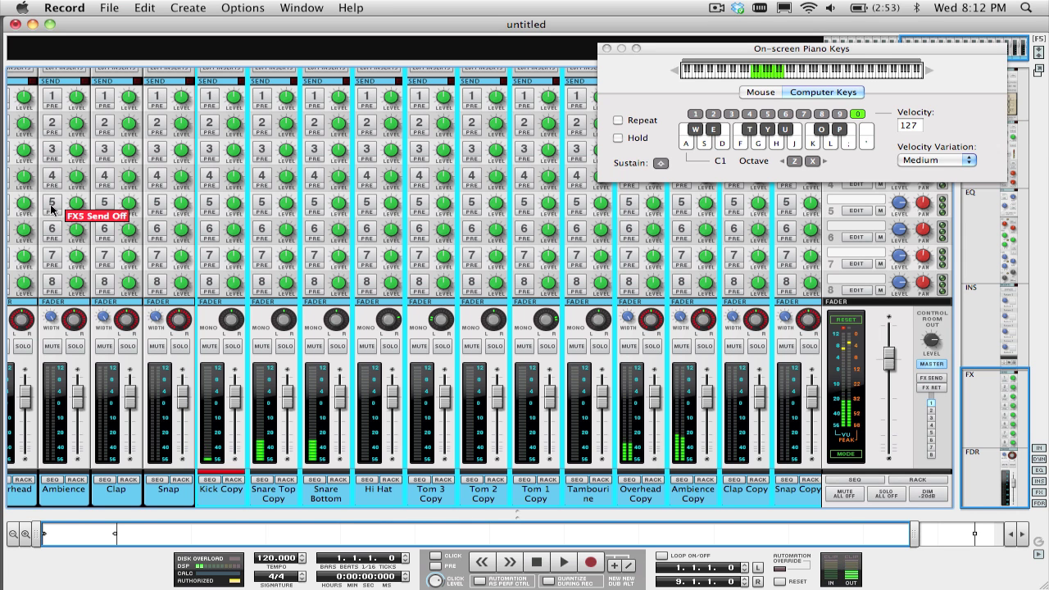
{"action": "key", "text": "j"}
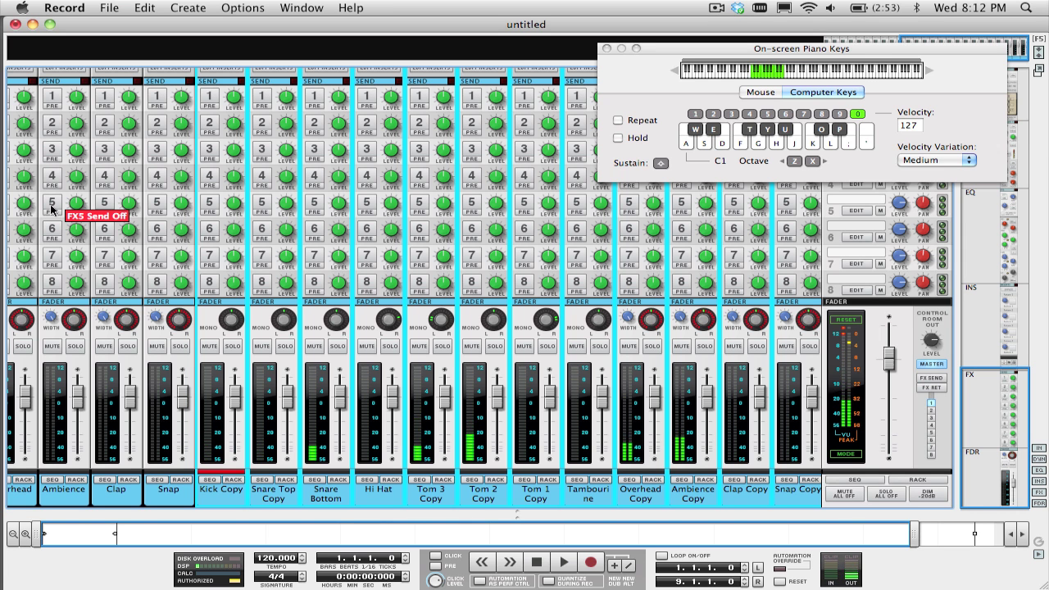
{"action": "key", "text": "l"}
{"action": "key", "text": "g"}
{"action": "key", "text": "s"}
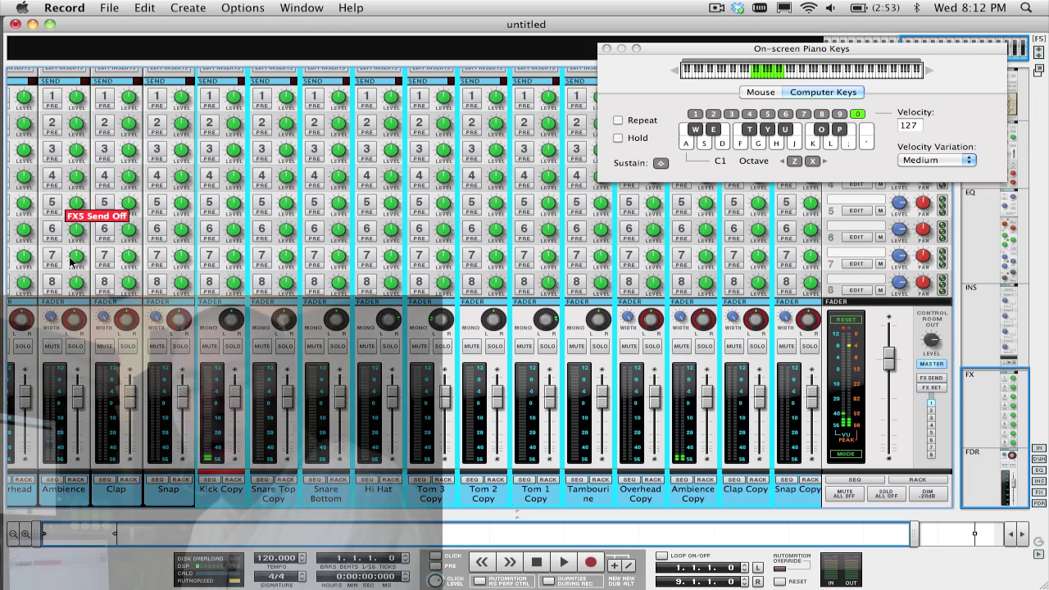